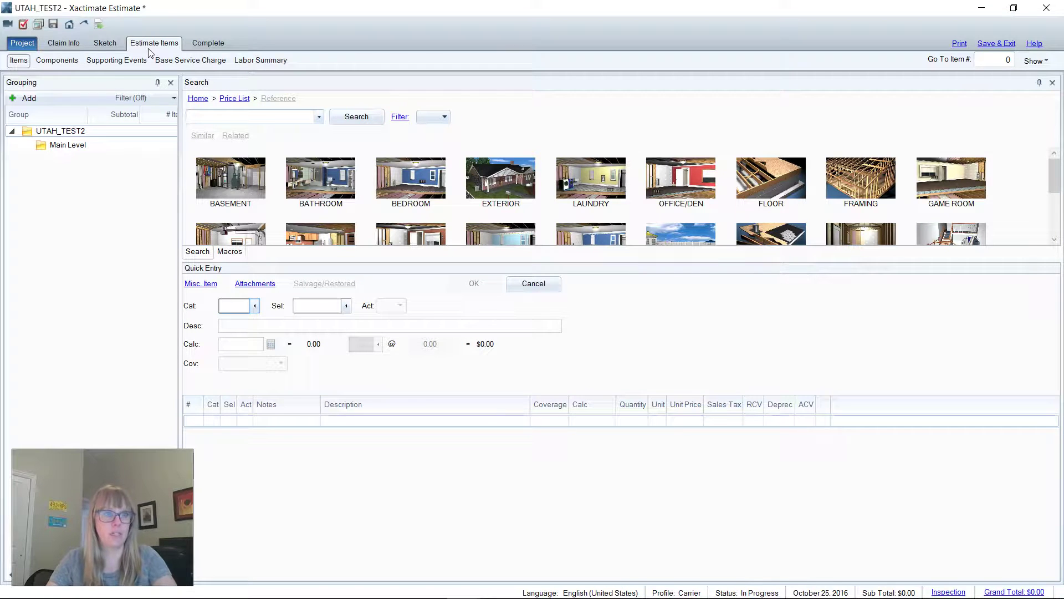
Start a new group from Main Level with Continuous Add enabled and enter the name Front Elevation
click(63, 151)
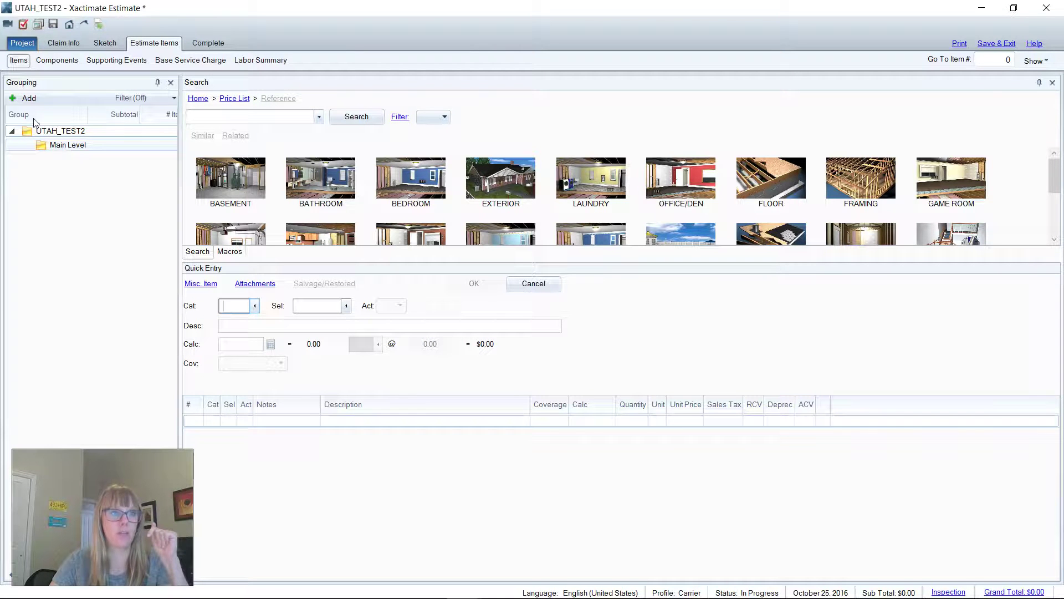
click(25, 101)
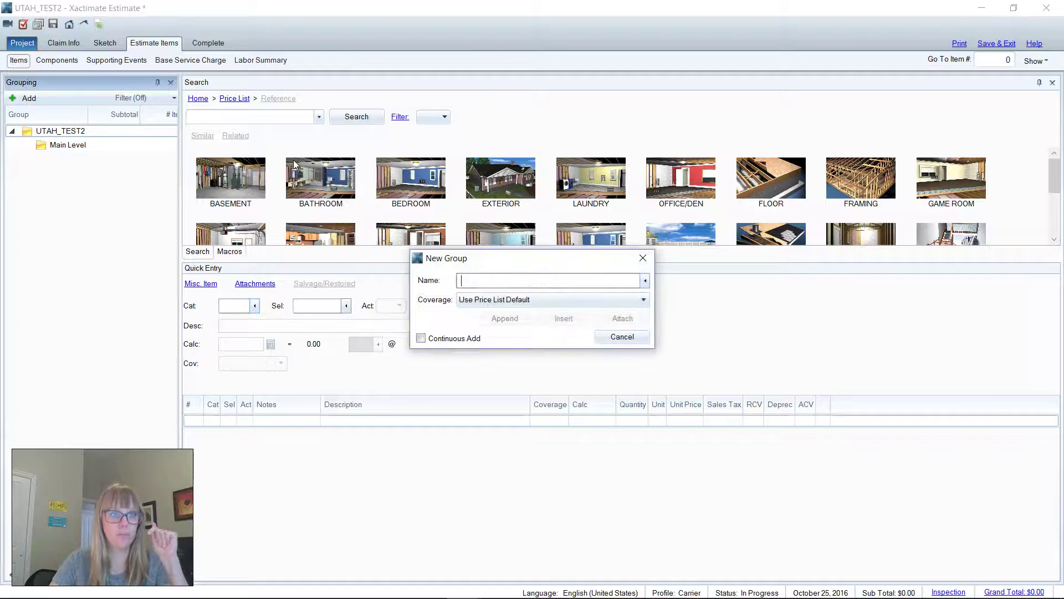
click(422, 338)
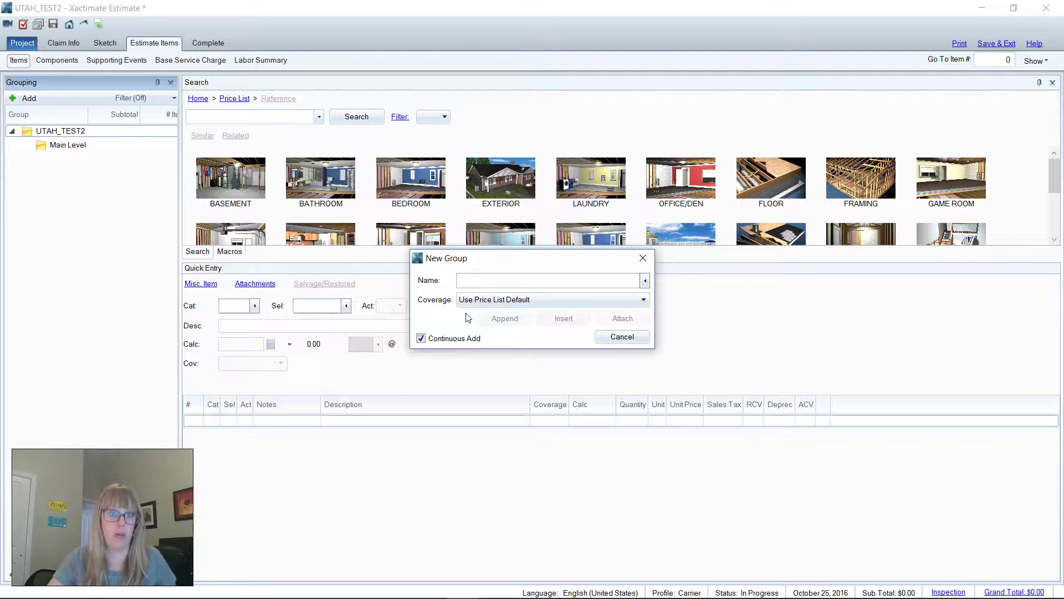
click(492, 286)
text(Front Elevation)
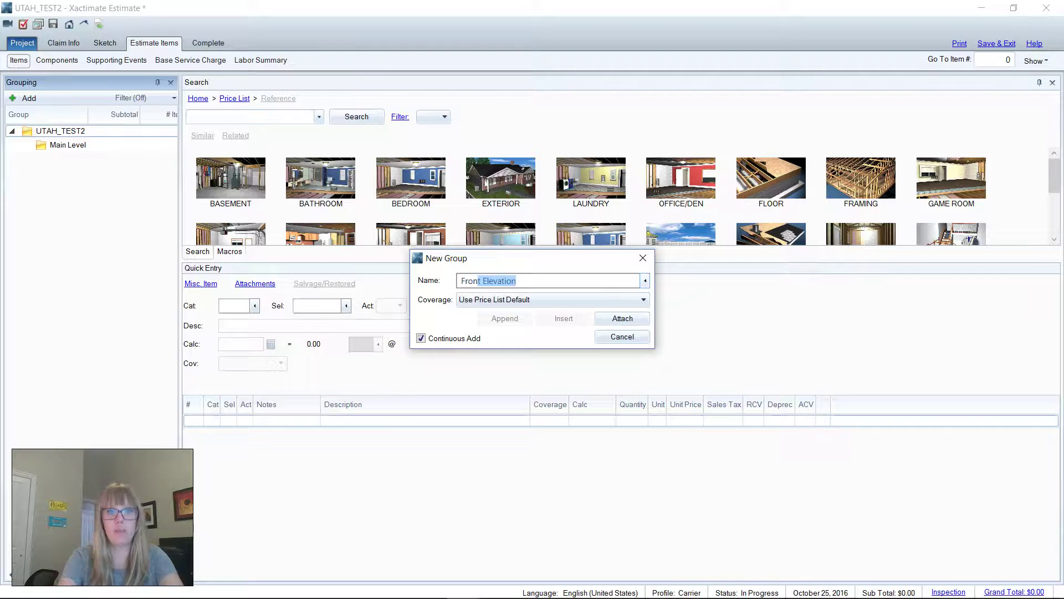
Attach Front Elevation as a new group beside Main Level under UTAH_TEST2
click(615, 324)
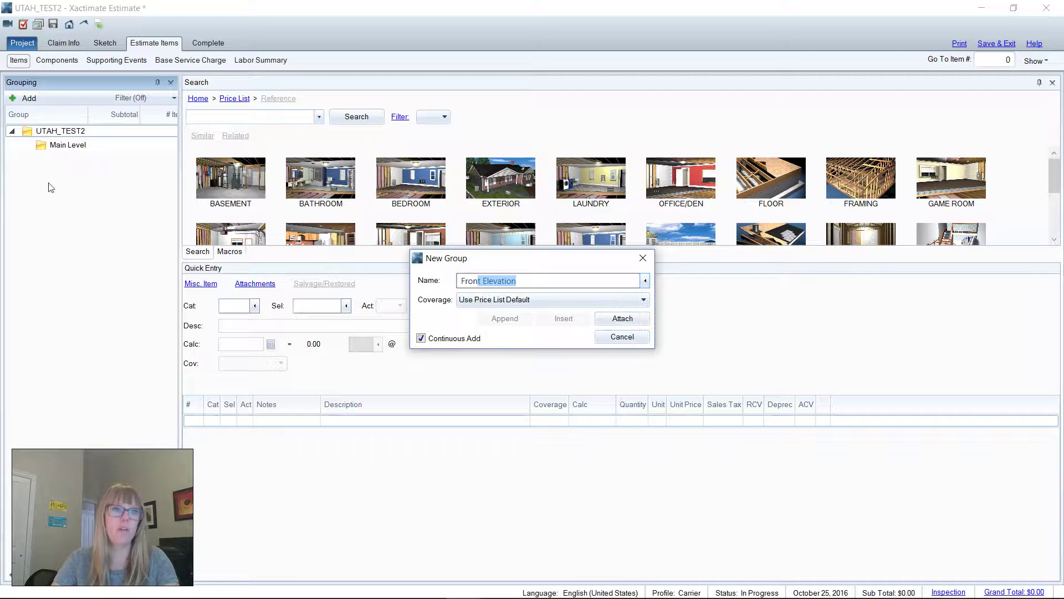
click(38, 136)
click(37, 136)
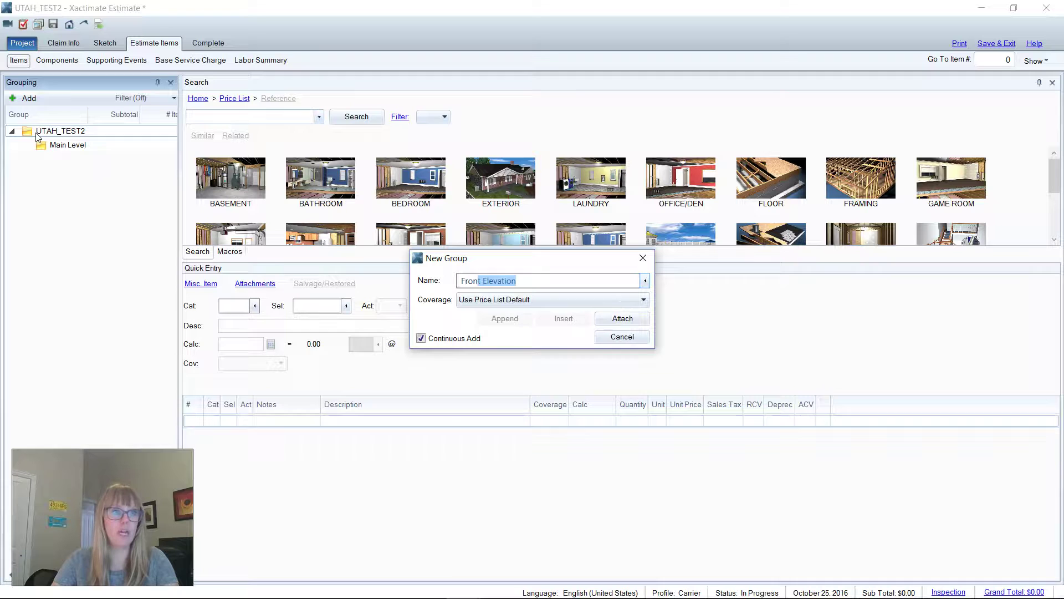
click(38, 136)
click(38, 136)
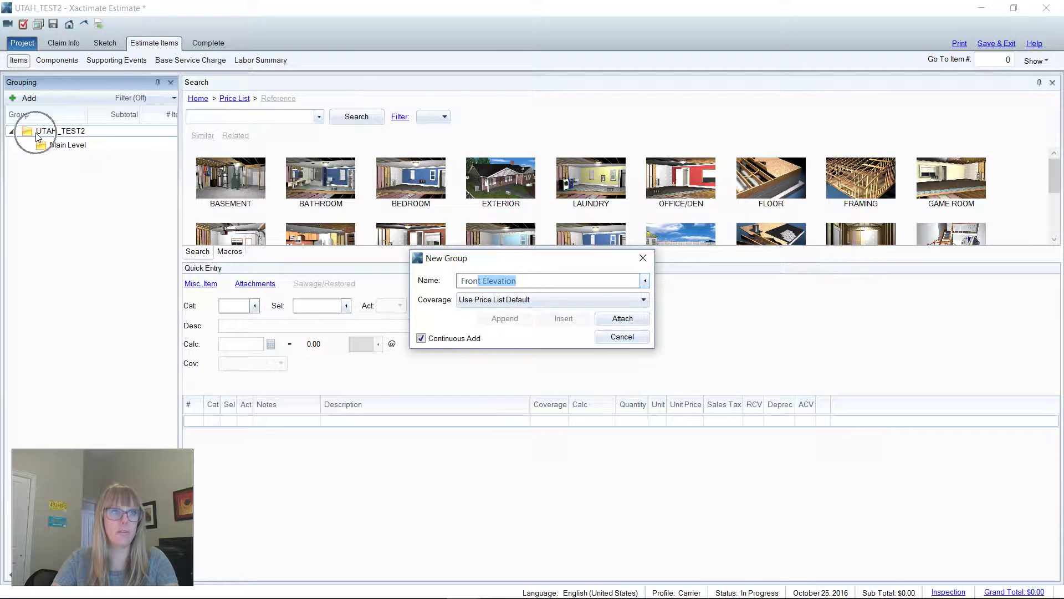
click(613, 328)
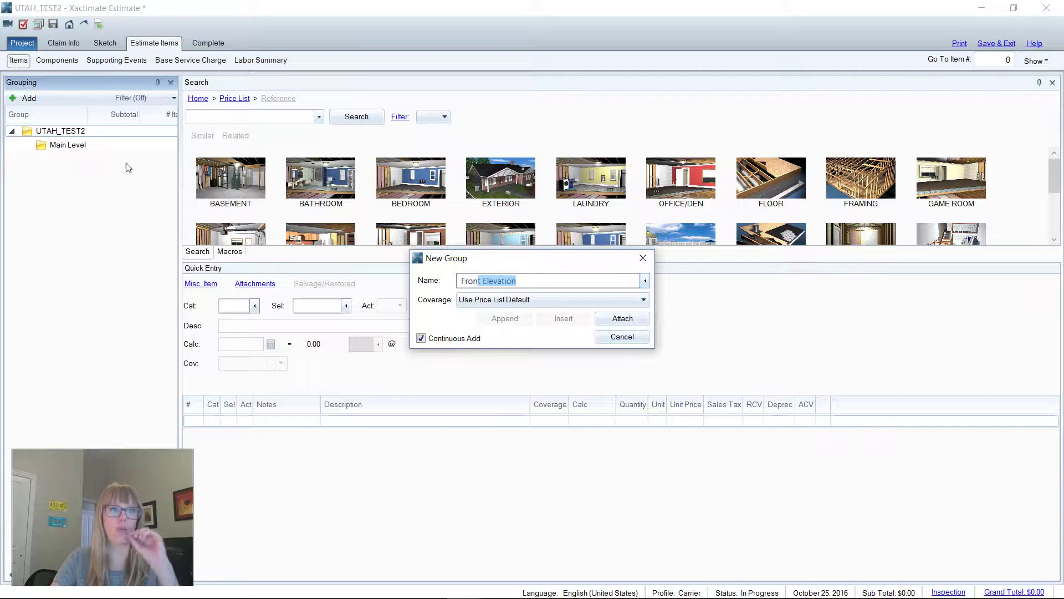
click(69, 146)
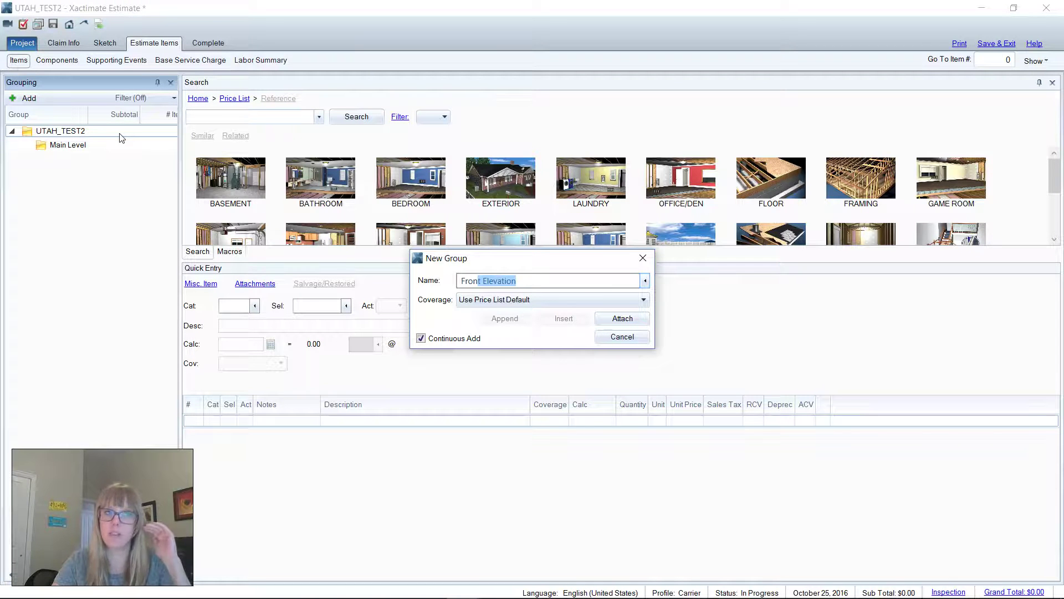
click(622, 318)
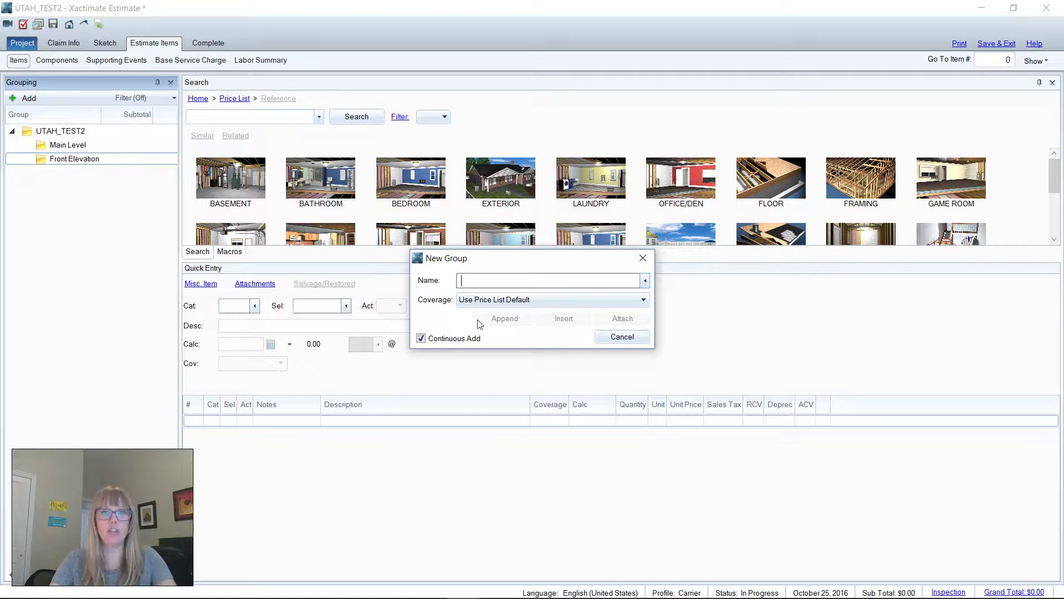
Append a Right Elevation group at the end of the groups
text(Right Elevation)
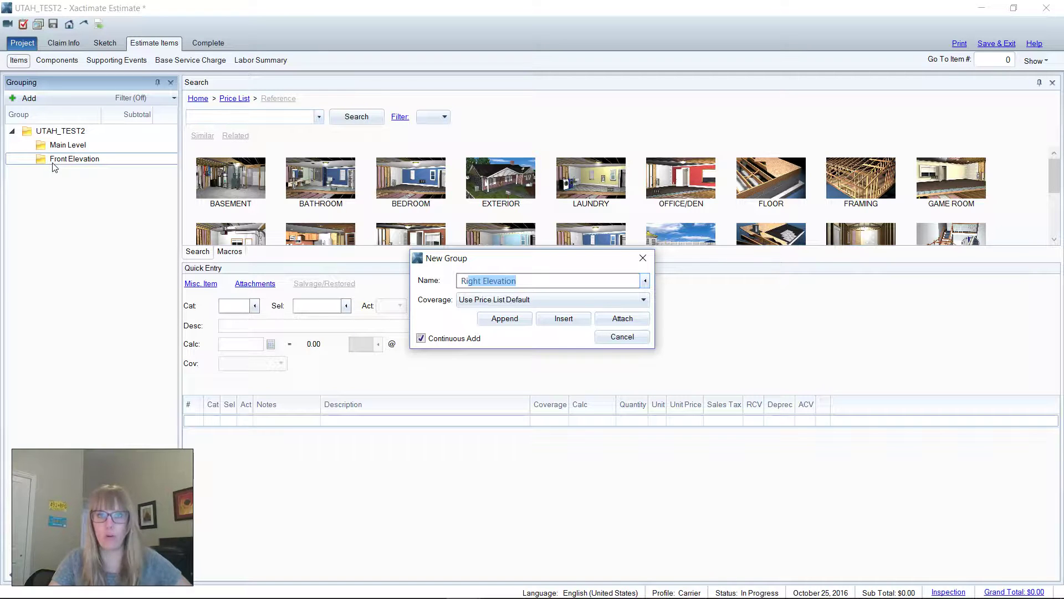
click(491, 319)
click(81, 188)
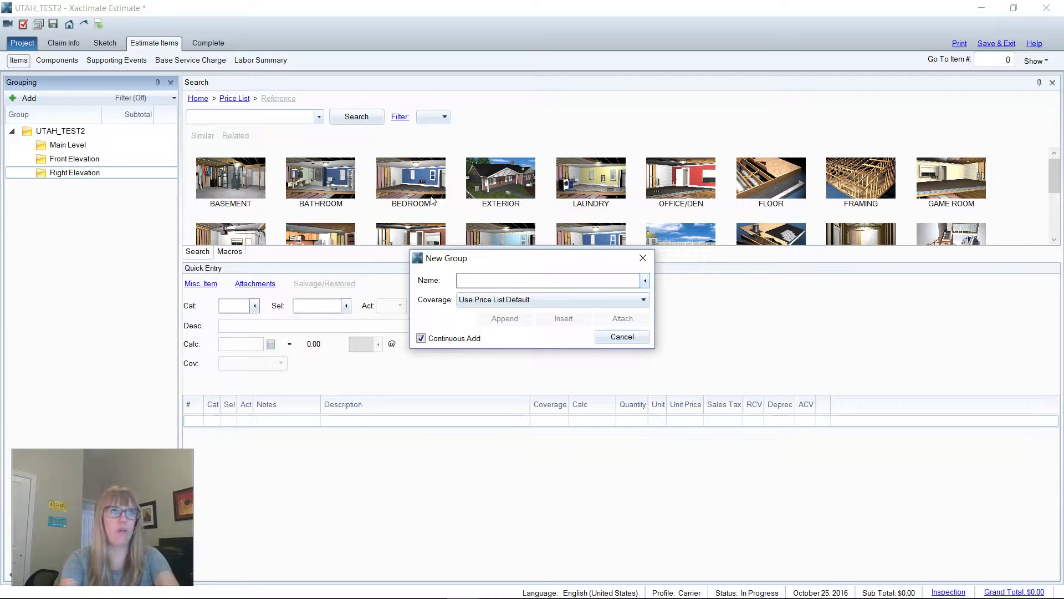
Insert a Rear Elevation group, close the dialog, and drag Rear Elevation below Right Elevation
text(Rear Elevation)
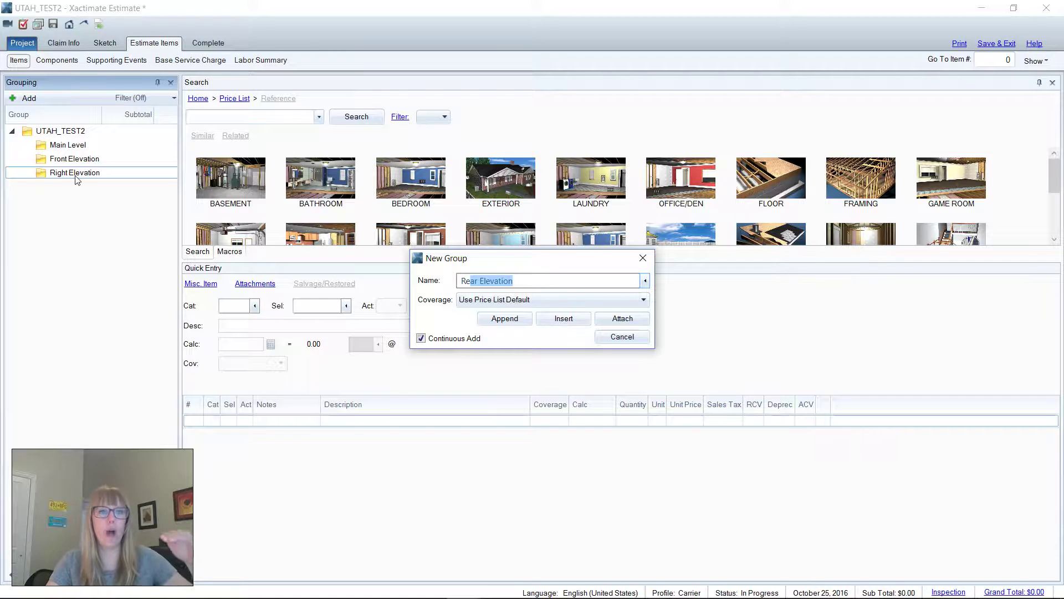
click(562, 318)
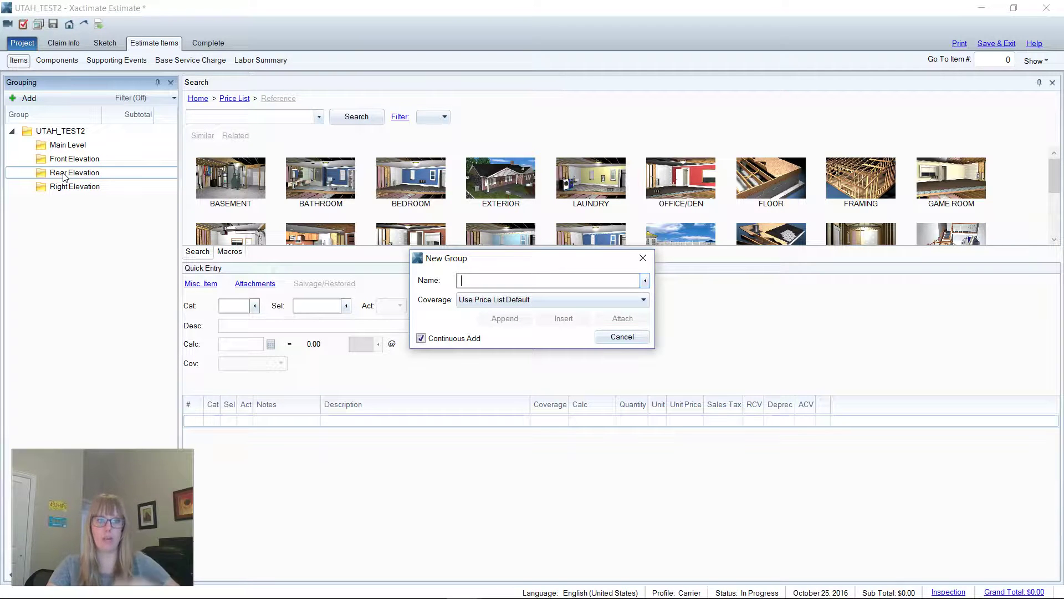
click(612, 340)
drag(87, 173, 87, 199)
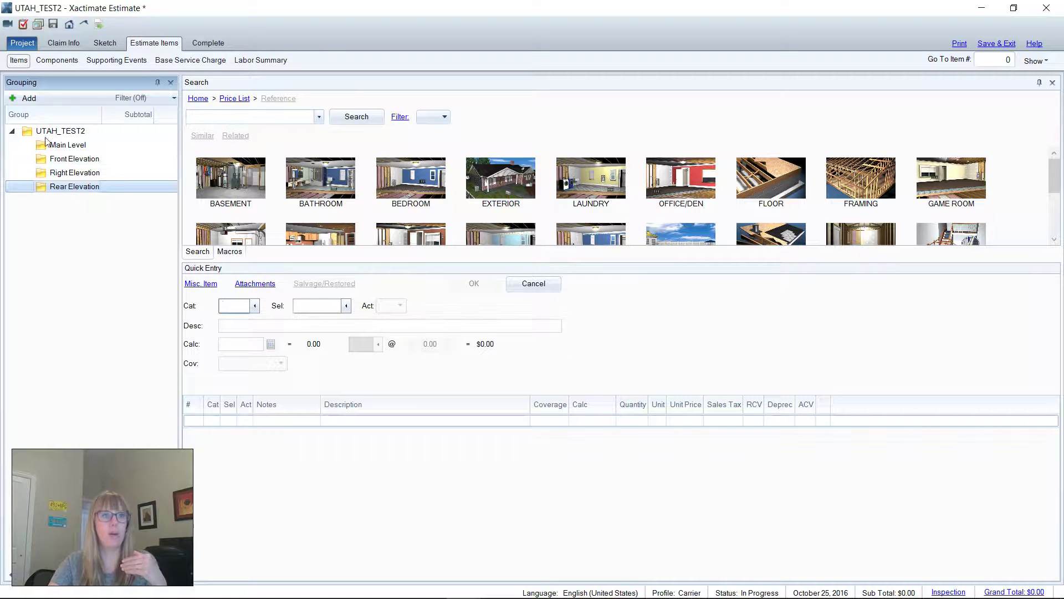
Create a Left Elevation group and drag it level with the other elevations, after Rear Elevation
click(25, 98)
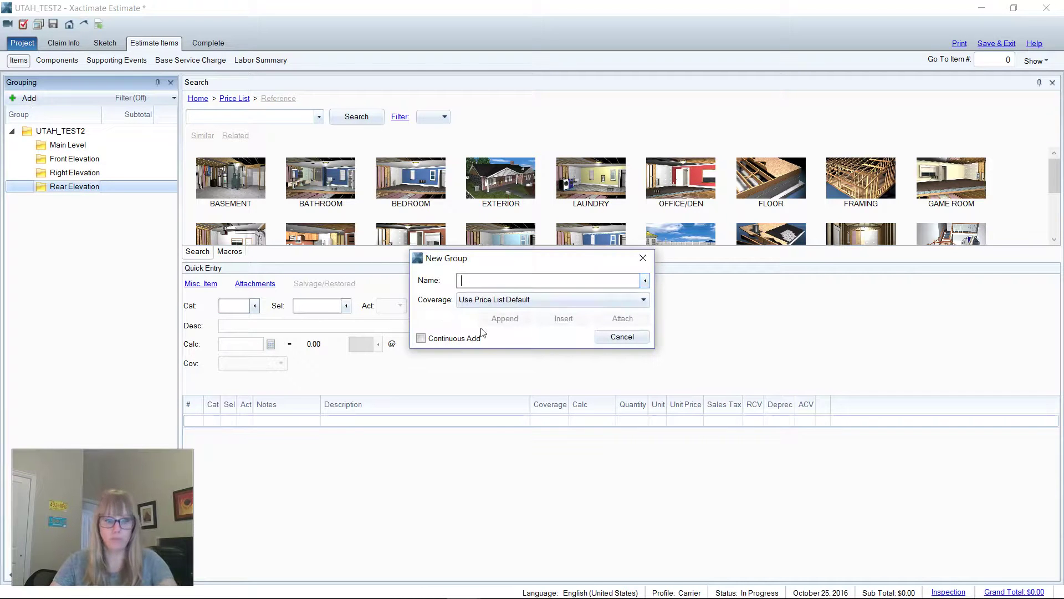
click(471, 338)
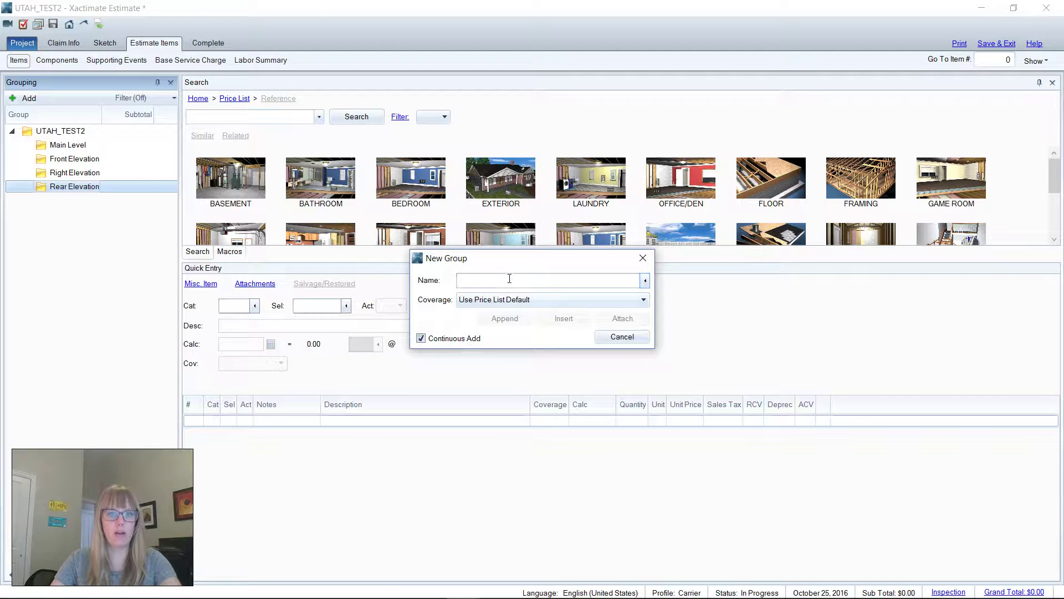
click(506, 280)
text(Left)
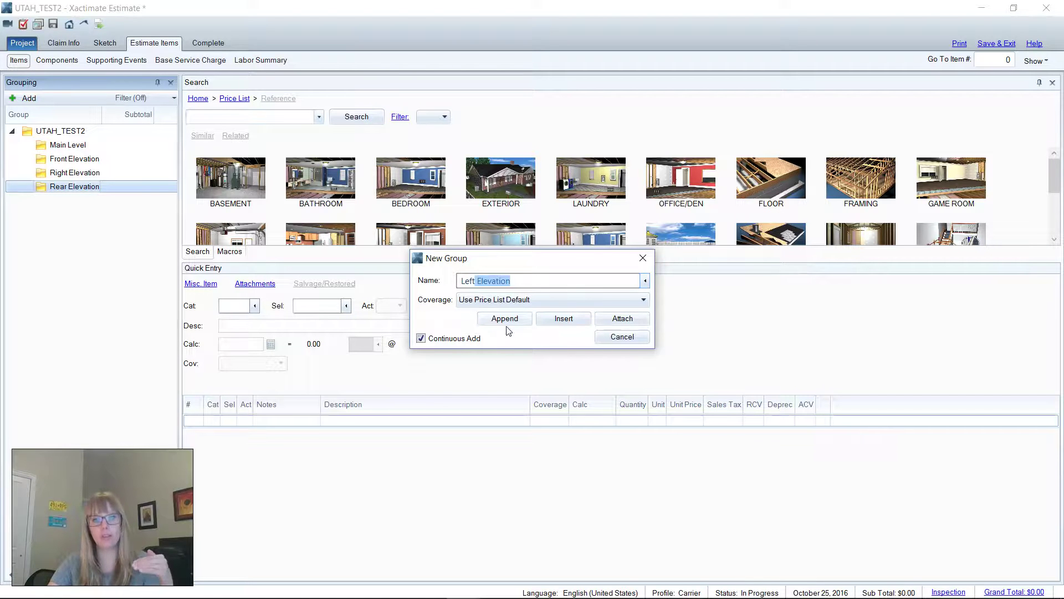
click(81, 194)
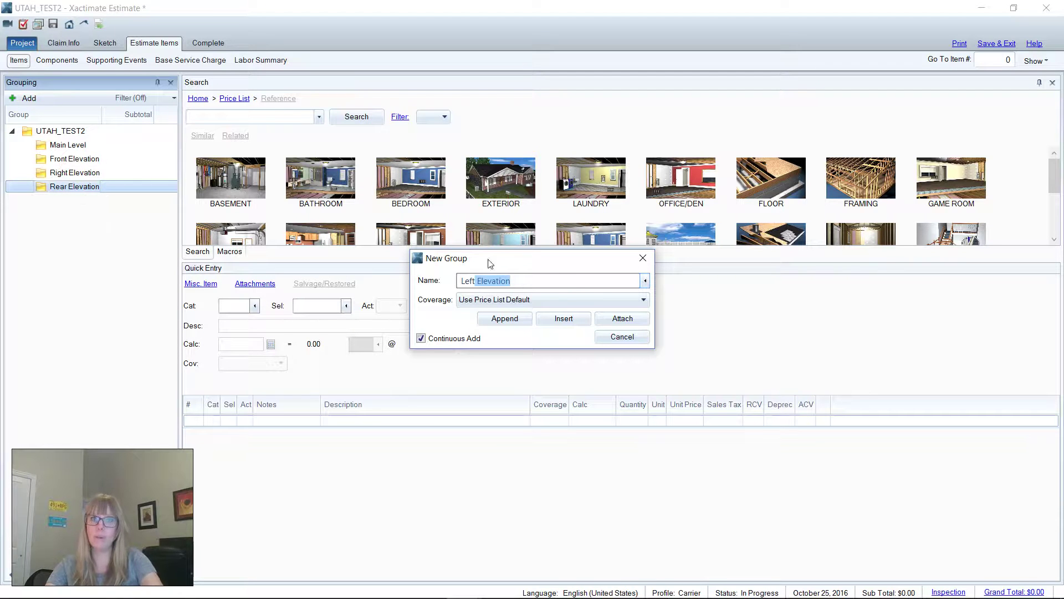
click(609, 322)
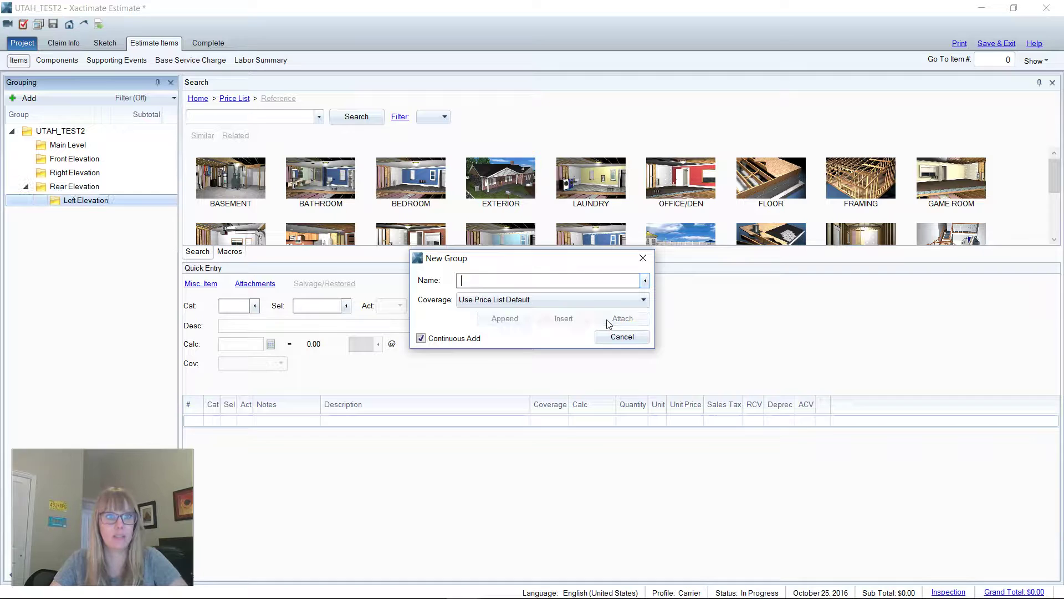
click(87, 206)
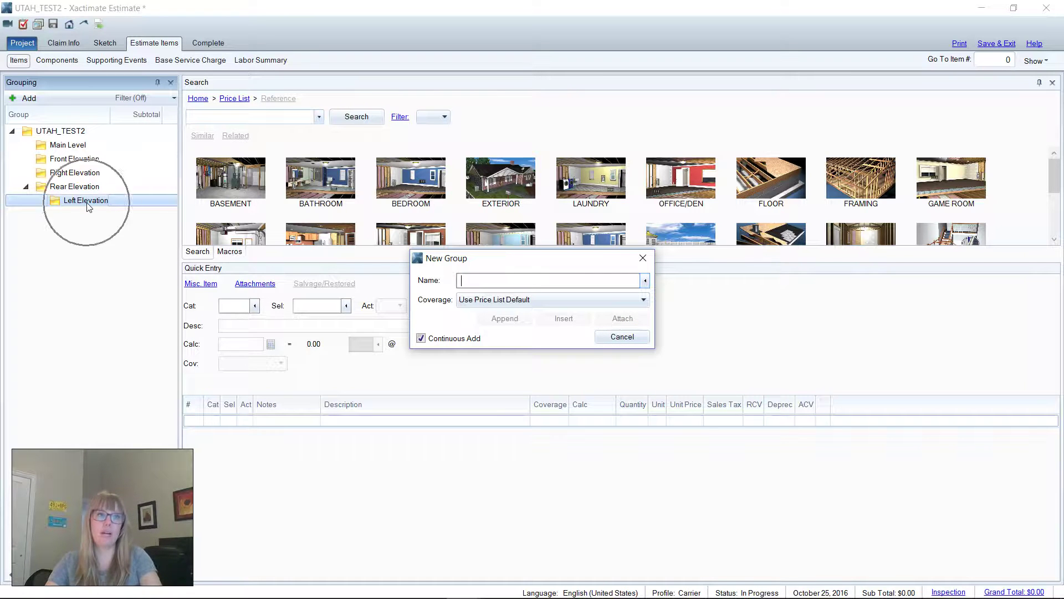
click(601, 339)
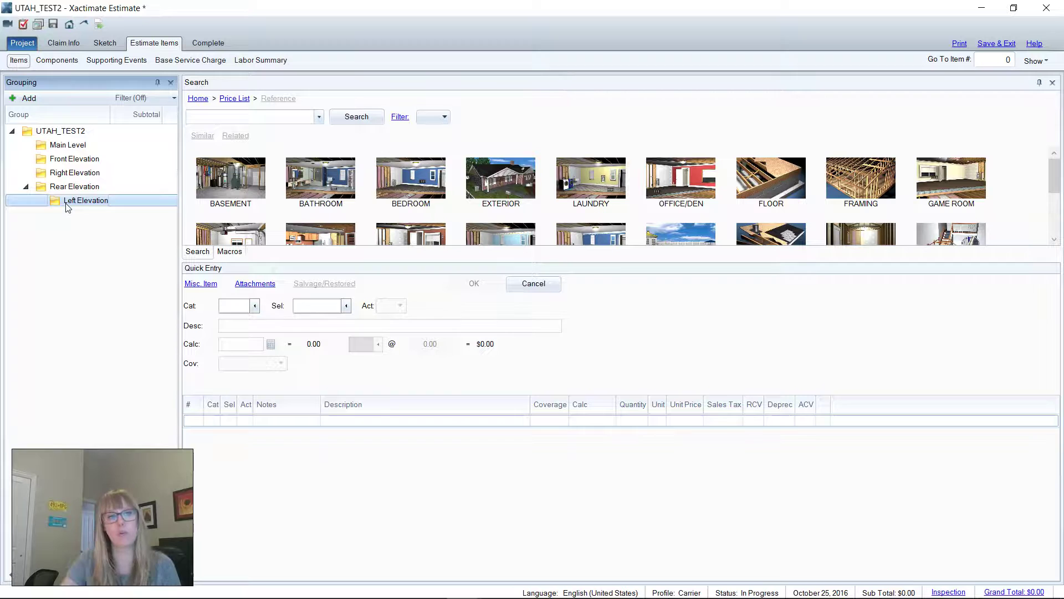
mouse_move(67, 205)
mouse_down()
mouse_move(65, 194)
mouse_move(72, 212)
mouse_up()
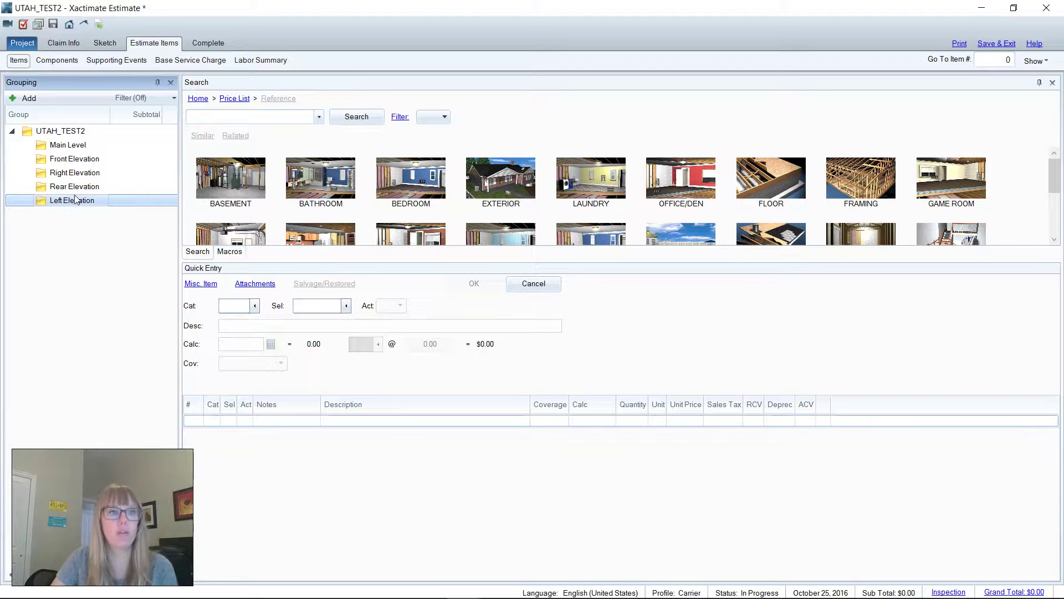
mouse_move(74, 200)
mouse_down()
mouse_move(78, 188)
mouse_move(75, 201)
mouse_move(66, 196)
mouse_up()
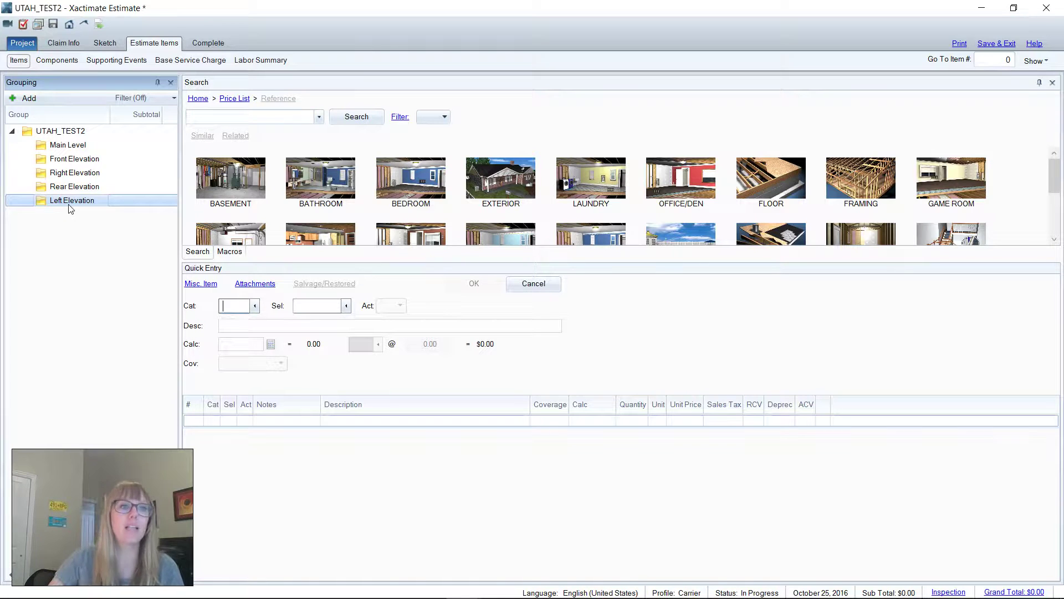
Open Front Elevation's Group Info and start a new entry on its Dimensions tab
click(79, 161)
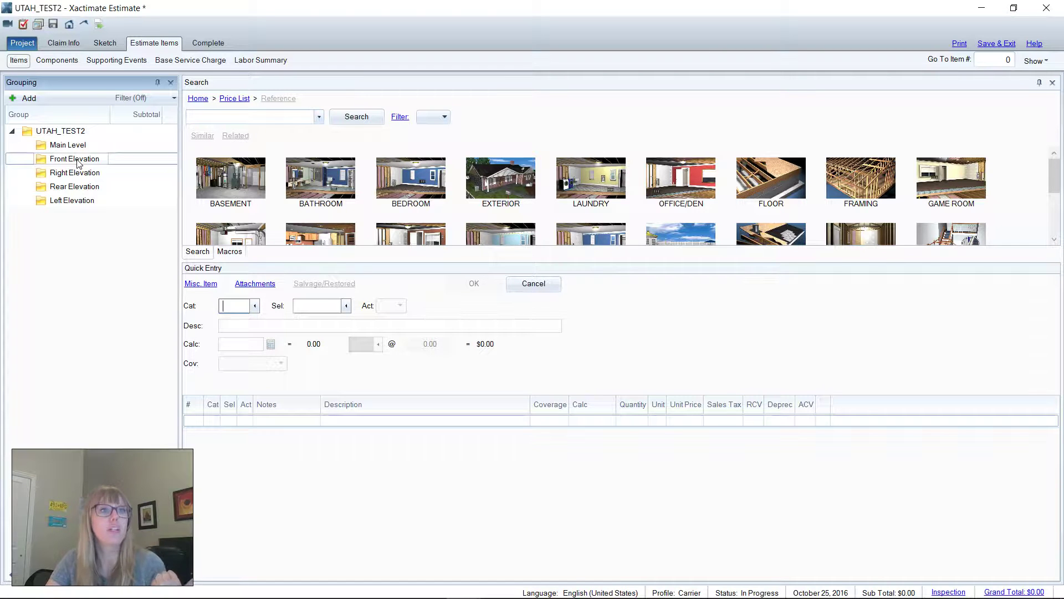
double_click(75, 159)
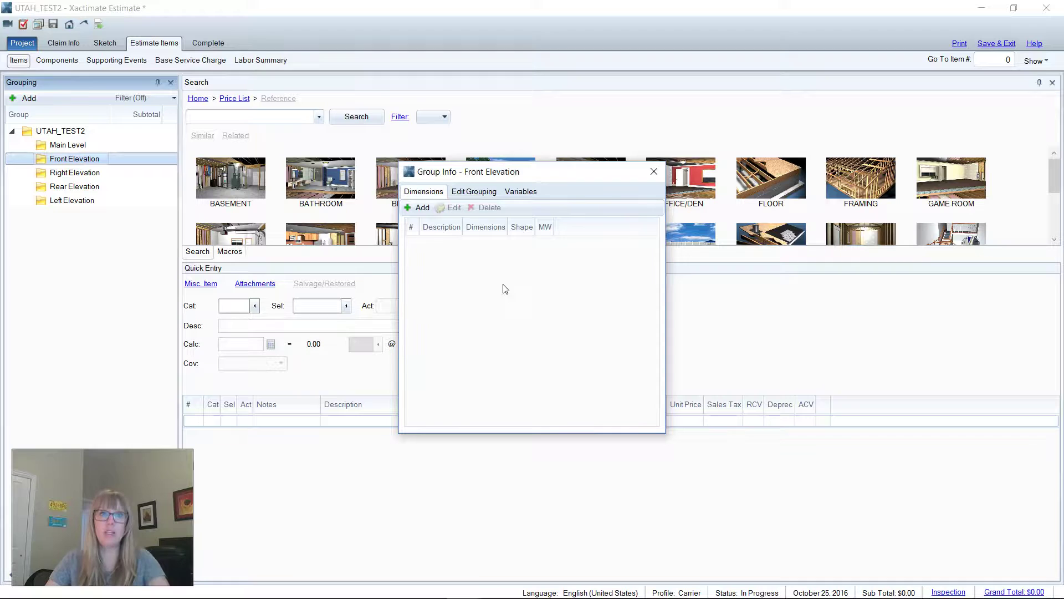
click(428, 195)
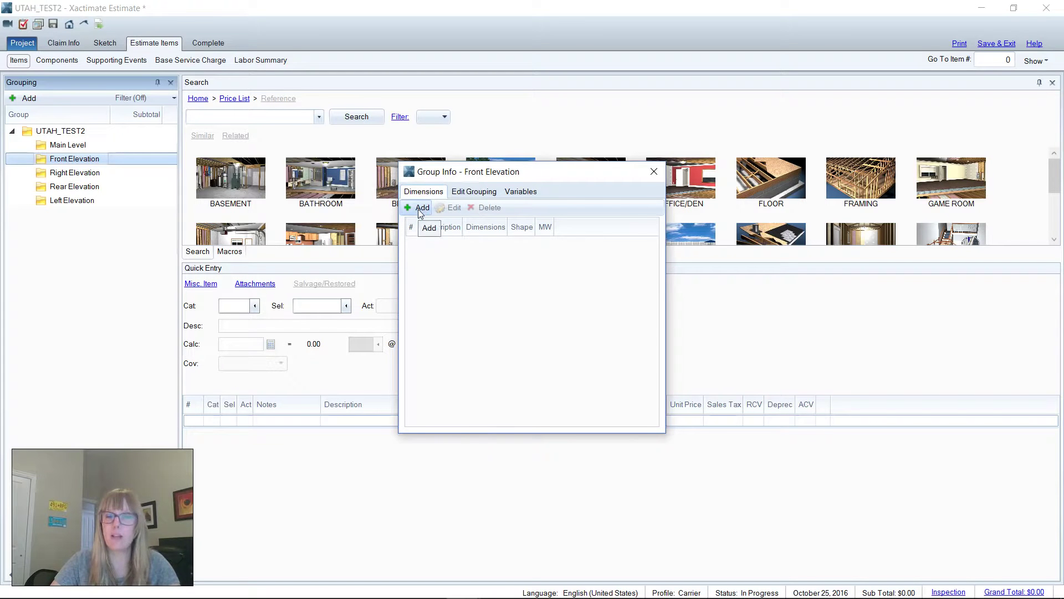
click(420, 212)
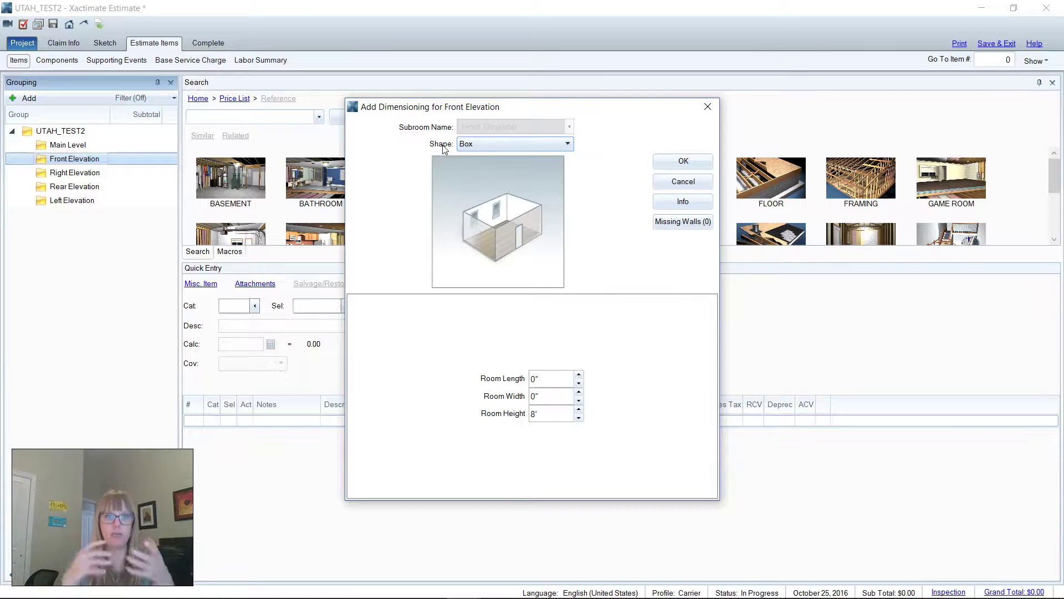
Set the shape to Elevation with length 20', height 12' and gable height 6'
click(471, 145)
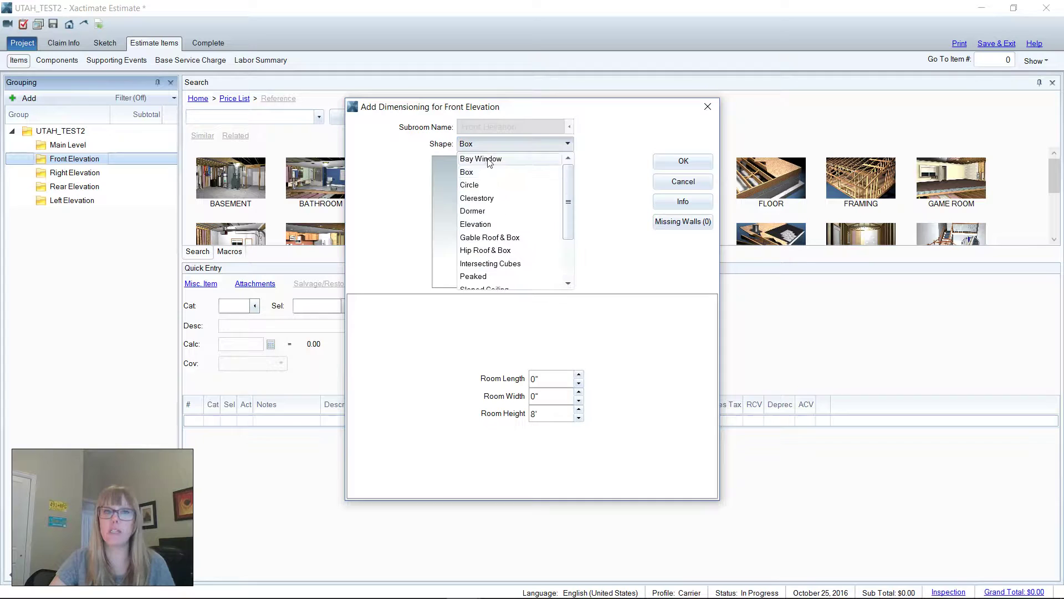
click(493, 225)
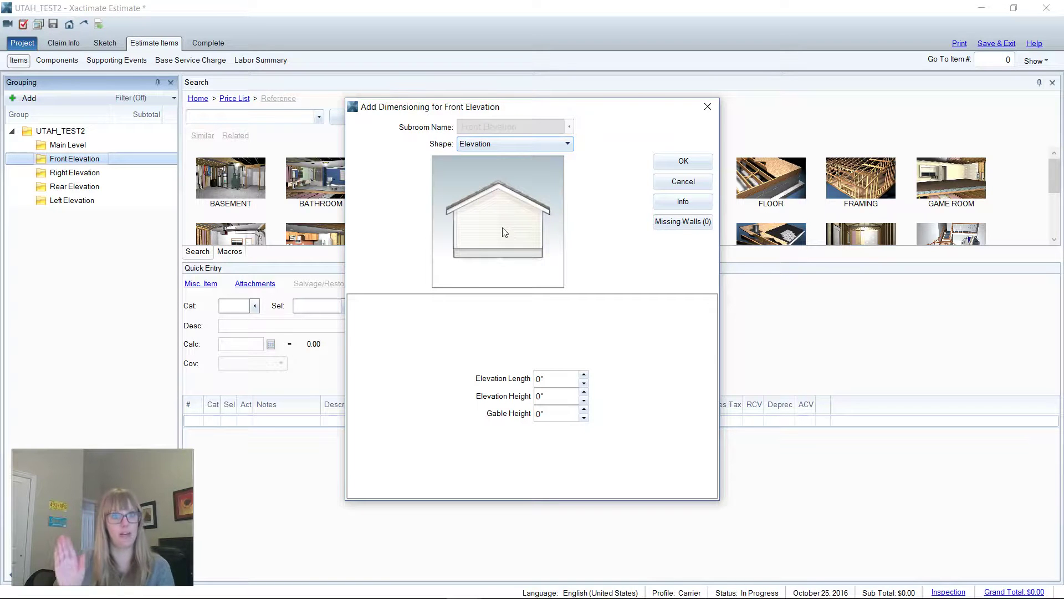
click(557, 383)
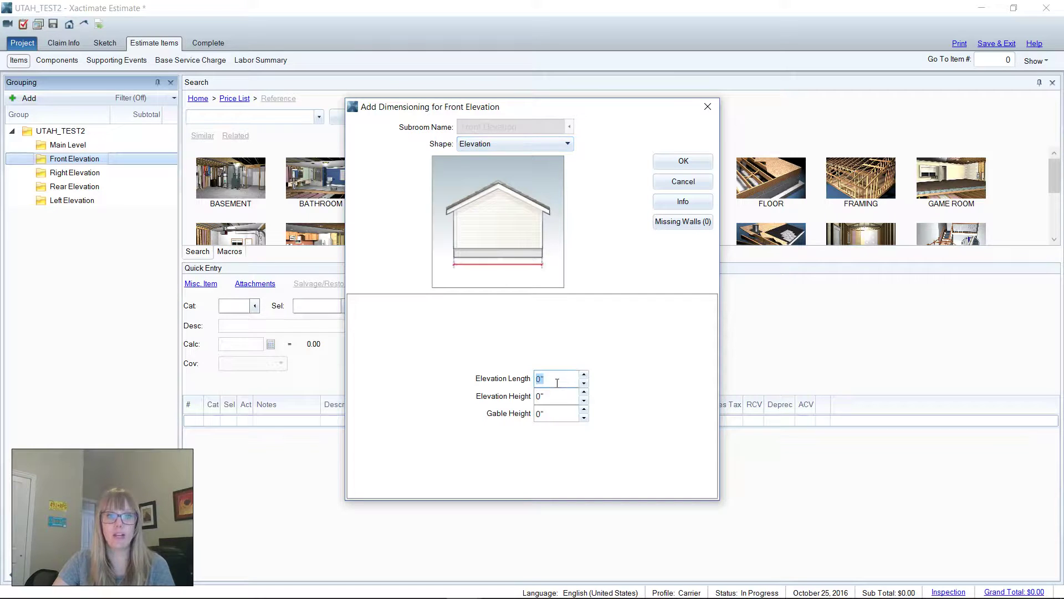
text(20)
key(Tab)
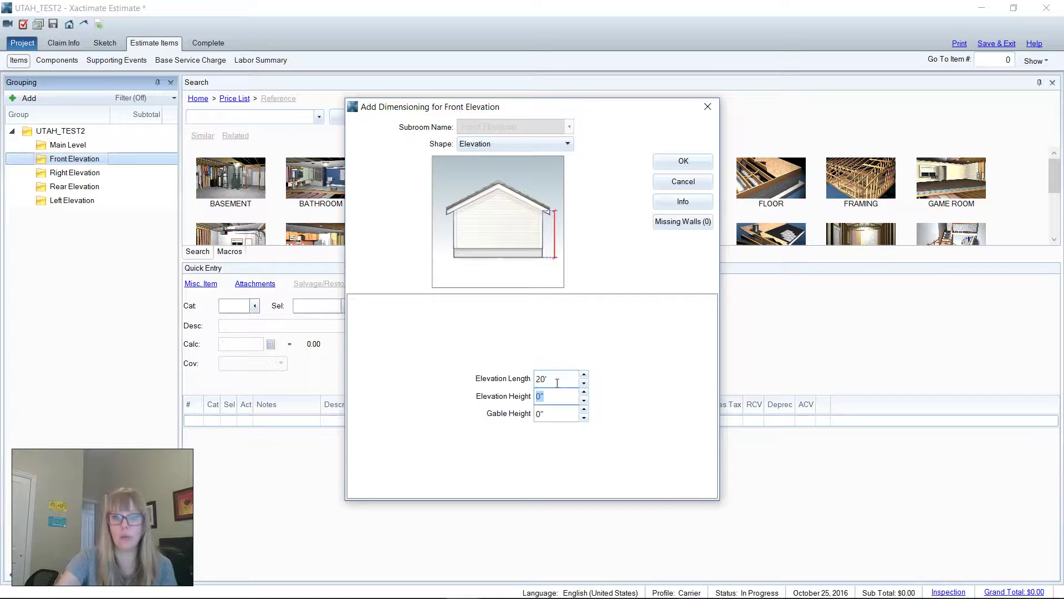
text(12)
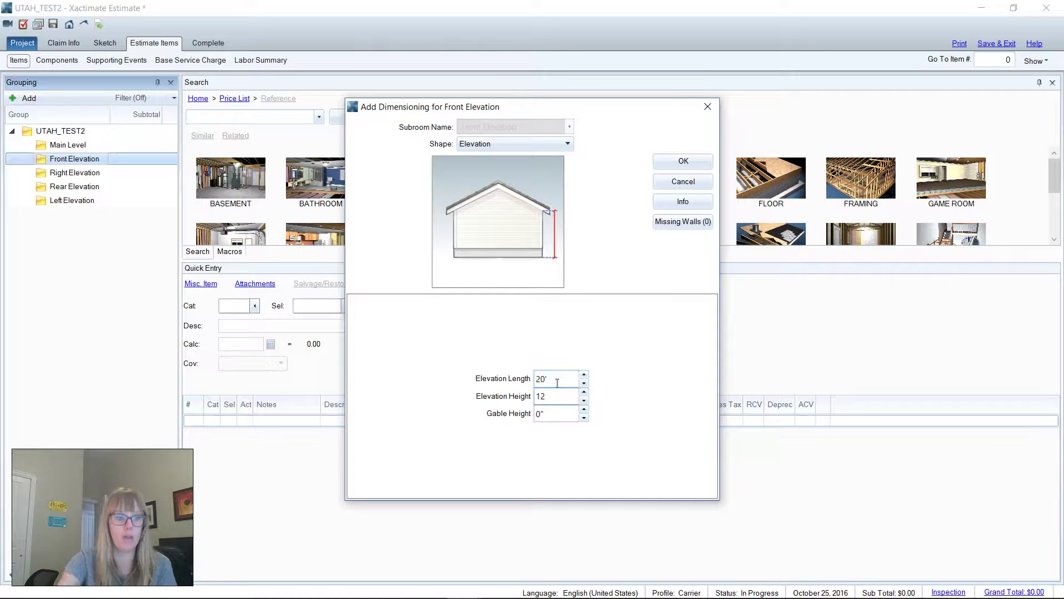
key(Tab)
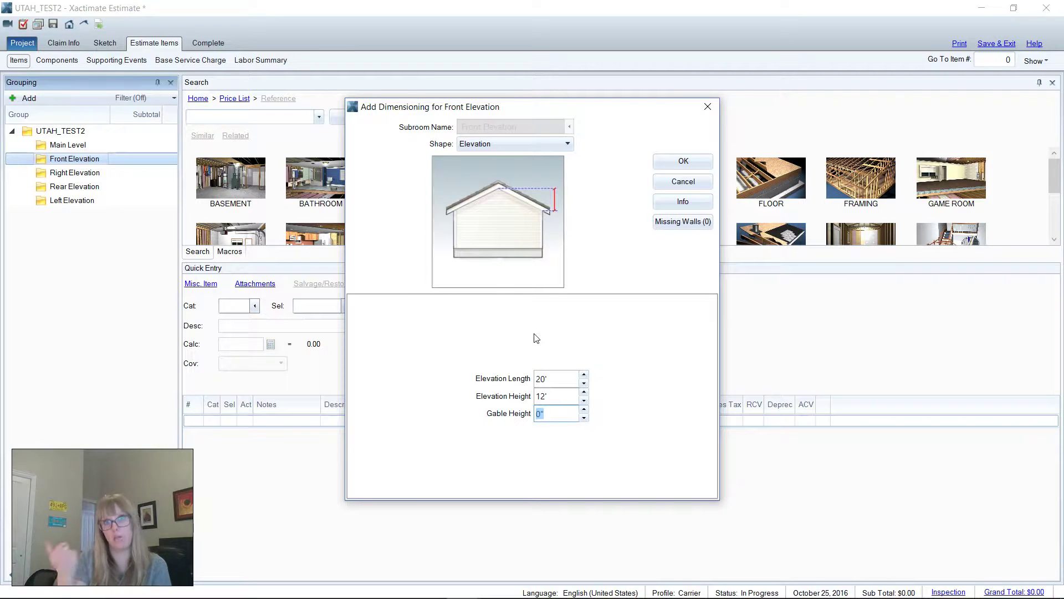
text(6)
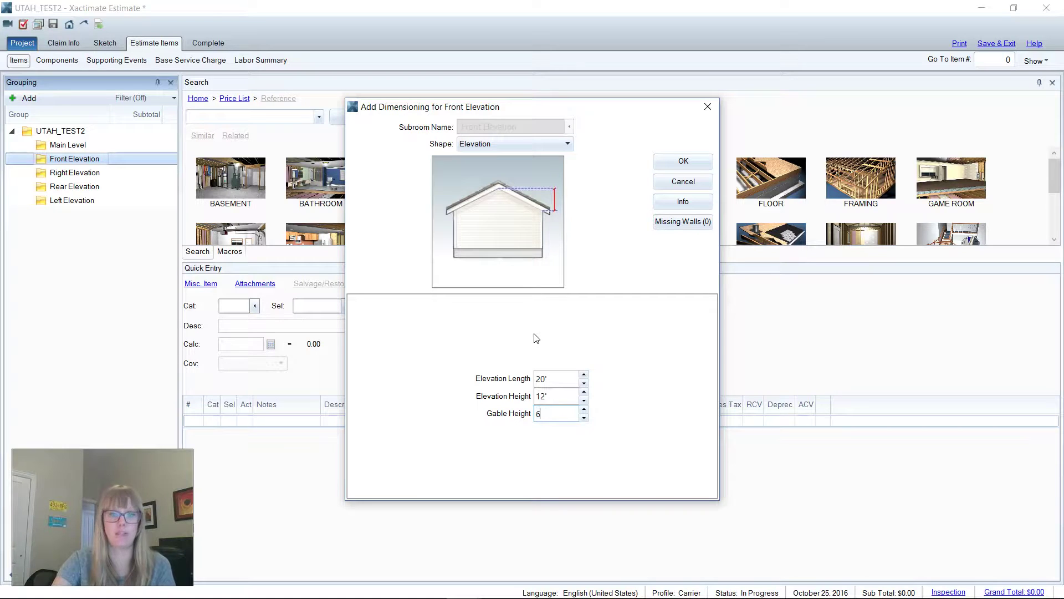
key(Tab)
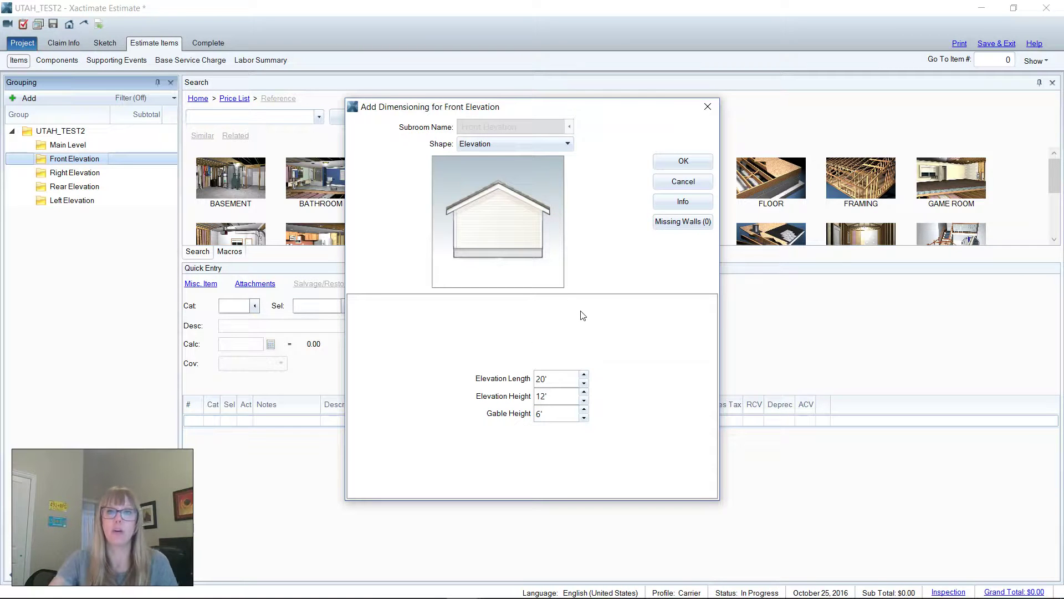
Save the 20' x 12' x 6' elevation, close Group Info, and select Front Elevation for new items
click(671, 162)
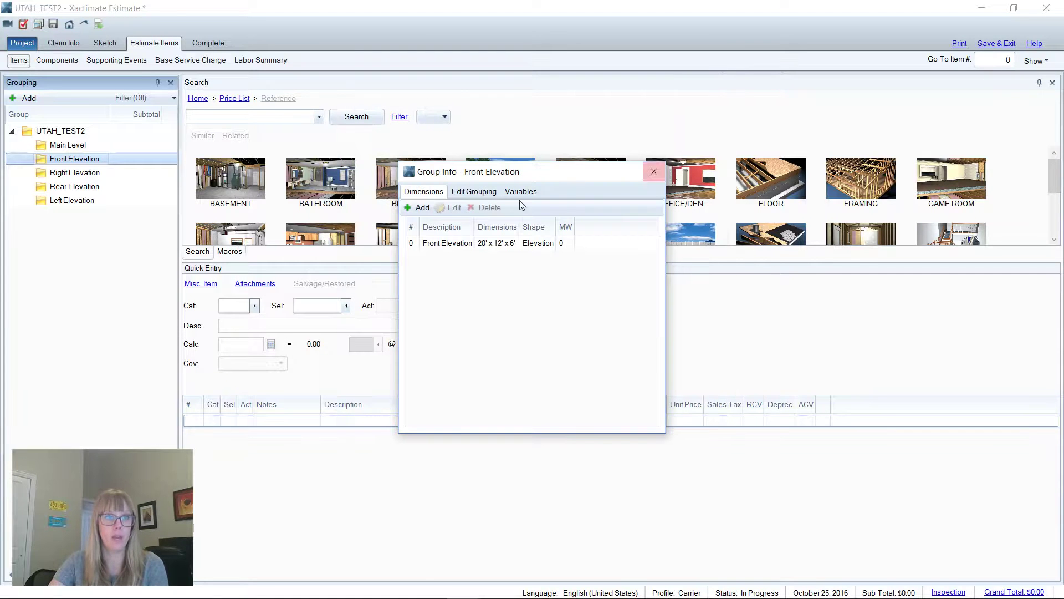
click(436, 244)
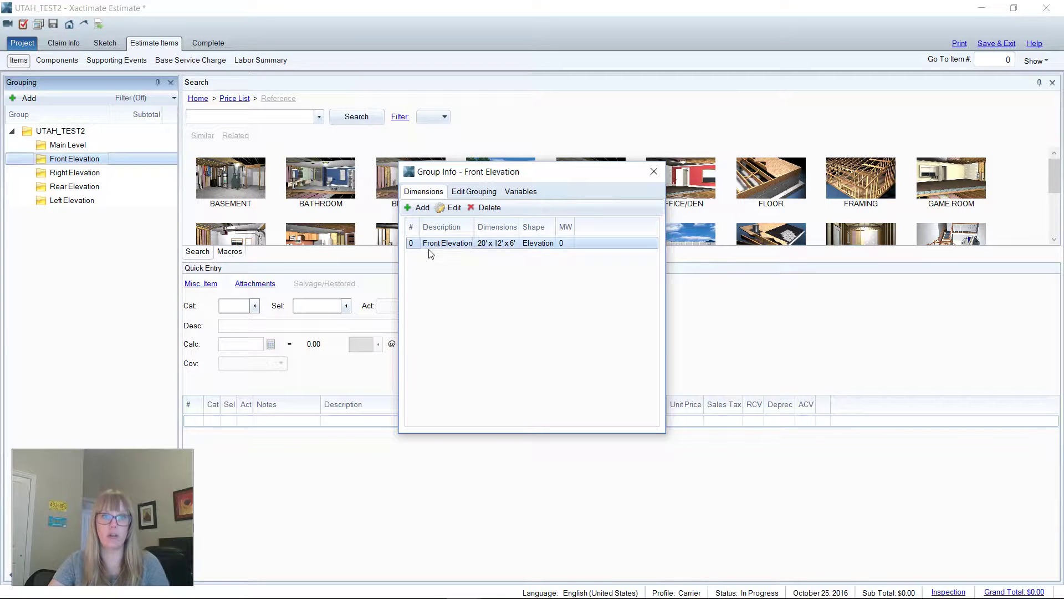
click(498, 249)
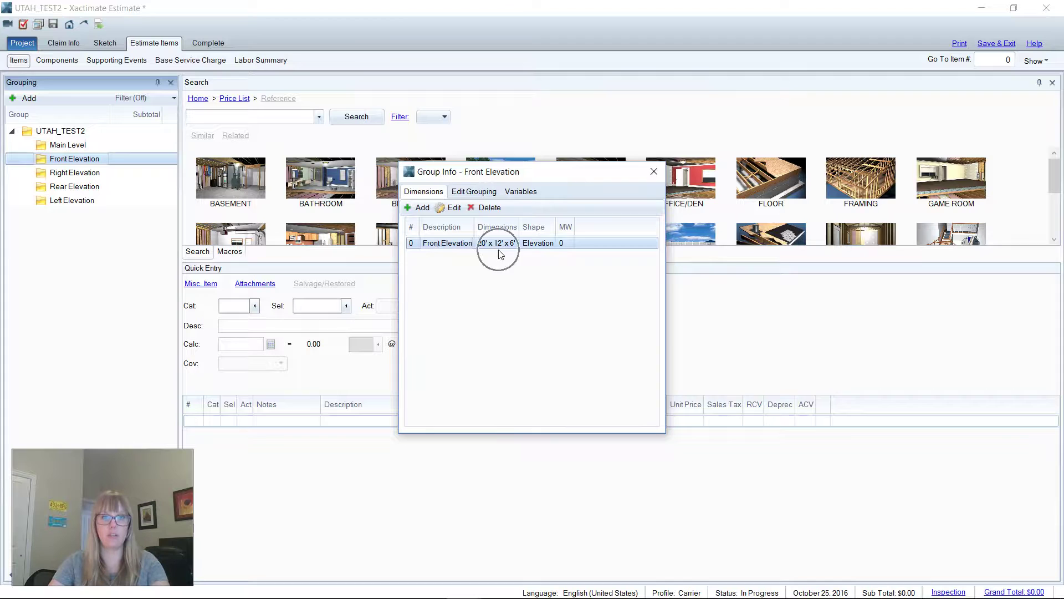
click(654, 173)
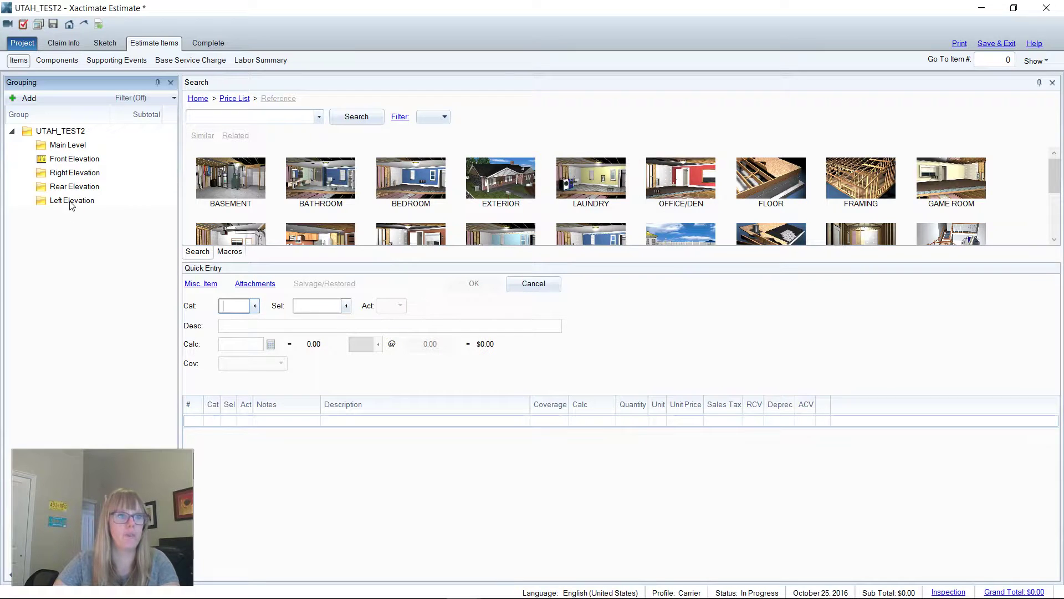
click(41, 166)
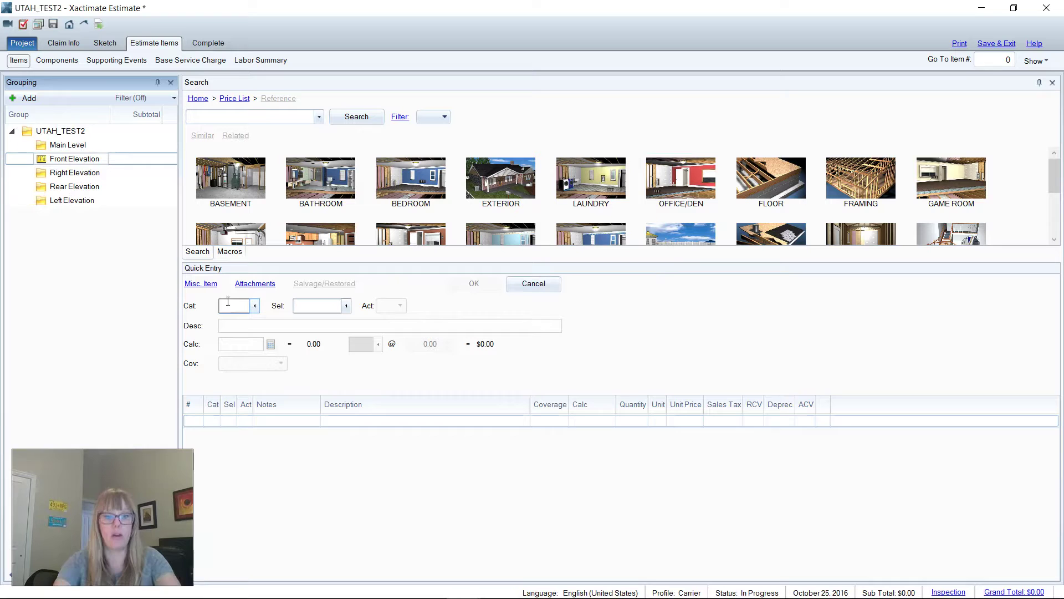
Add the PNT SDG 'Seal & paint wood siding' line item to Front Elevation via Quick Entry
text(pnt)
key(Tab)
text(sdg)
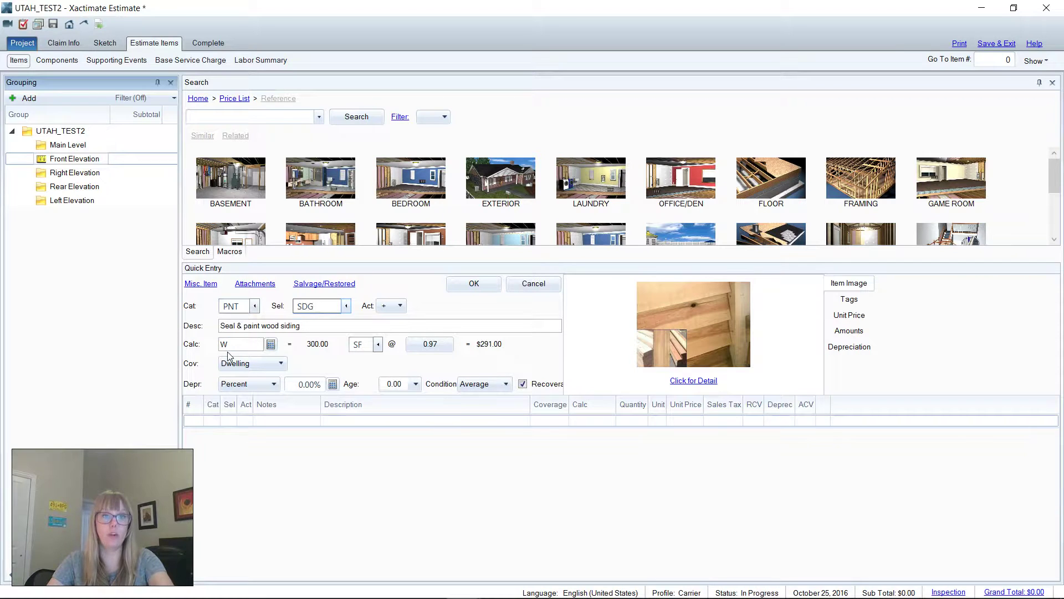
click(472, 285)
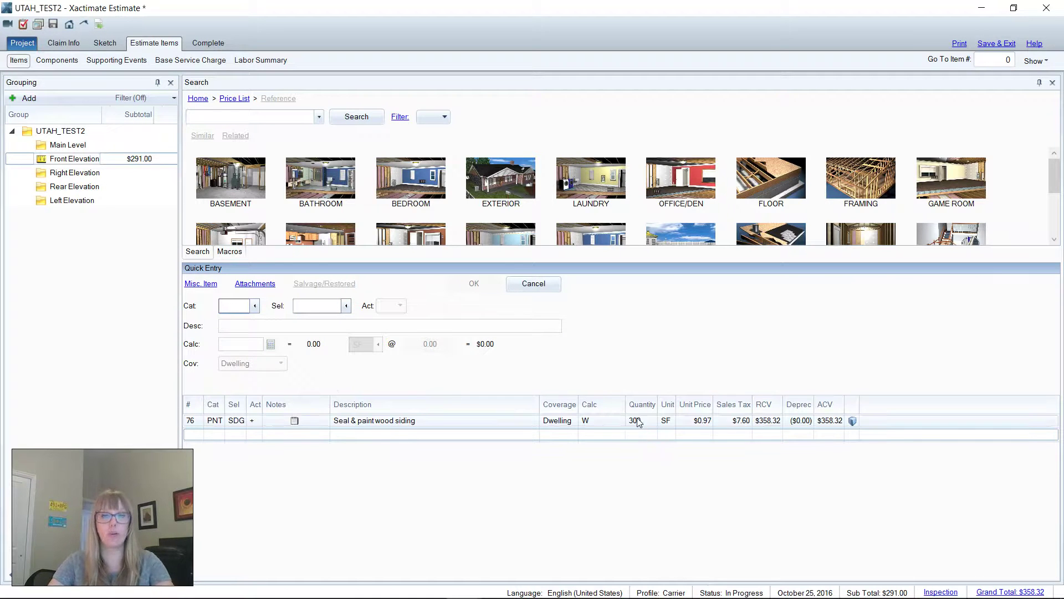
Reopen Front Elevation's dimensions and start a new missing wall
double_click(87, 160)
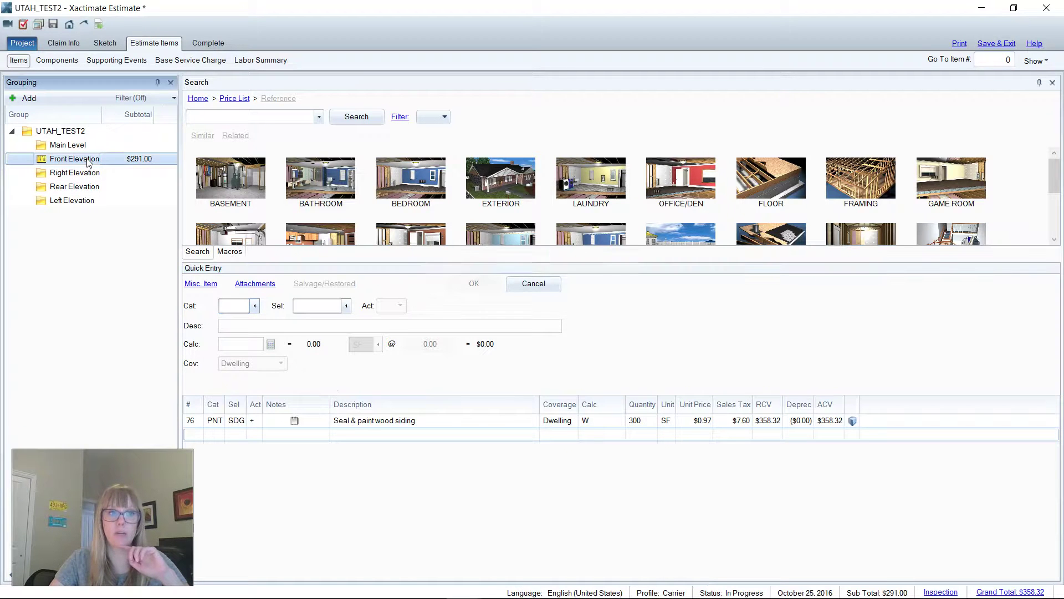
double_click(454, 245)
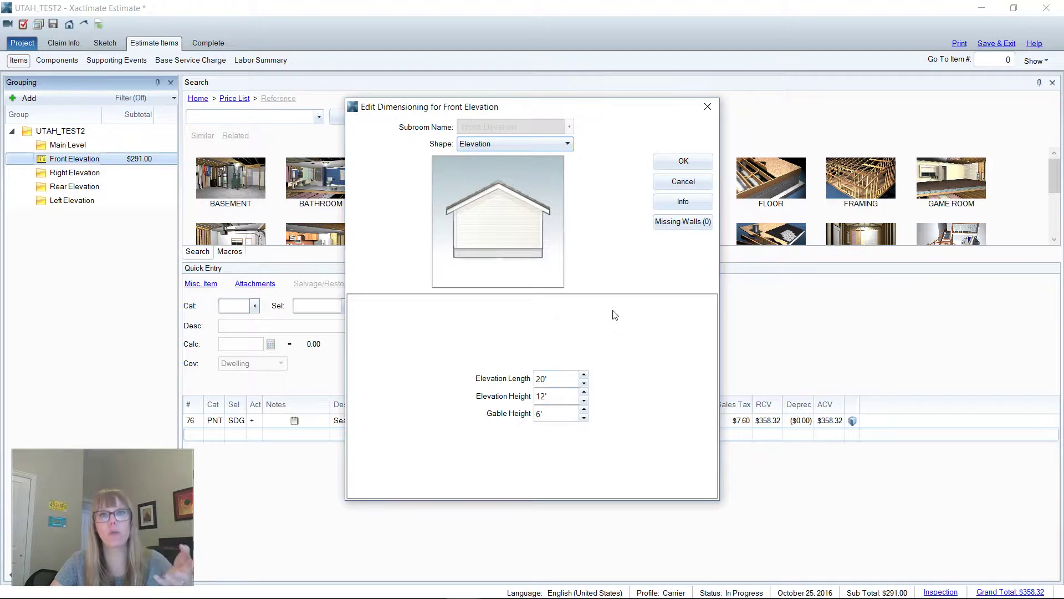
click(679, 223)
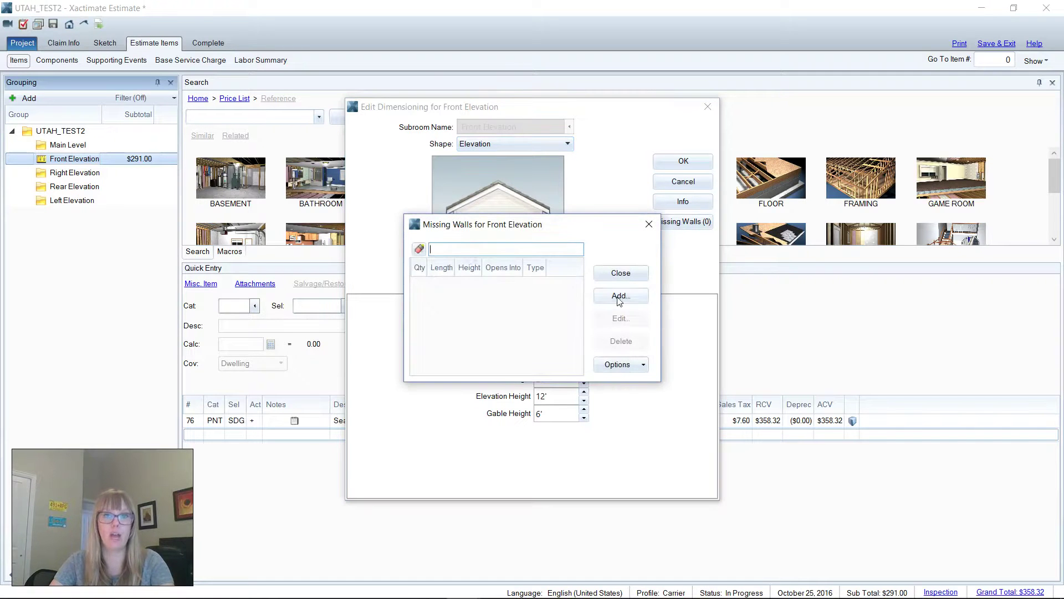
click(620, 296)
Define a 4' x 4' exterior missing wall reaching neither floor nor ceiling, and save the dimensions
double_click(484, 253)
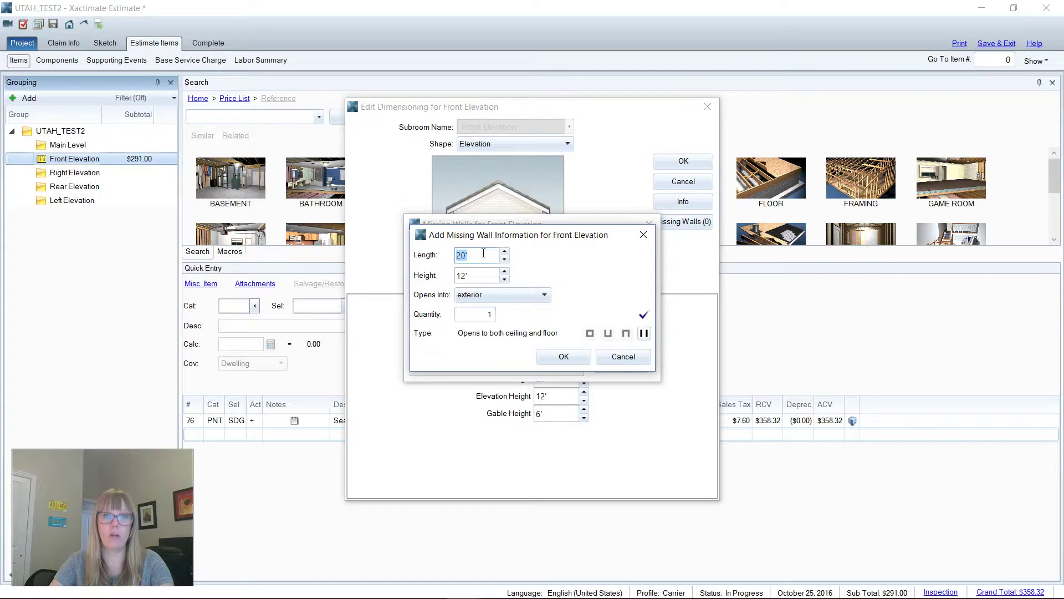
text(4)
key(Tab)
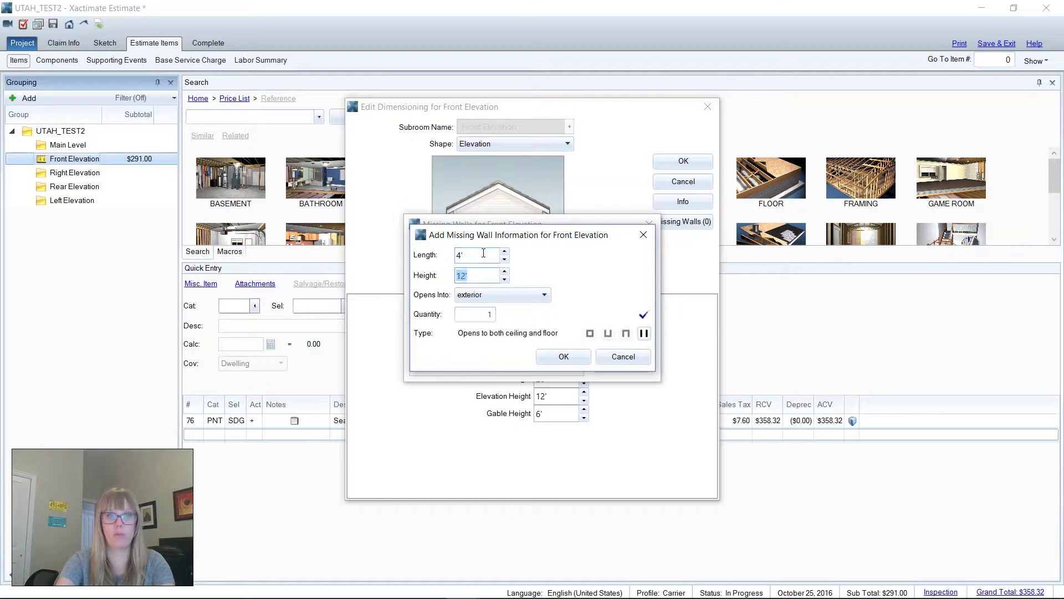
text(4)
click(507, 295)
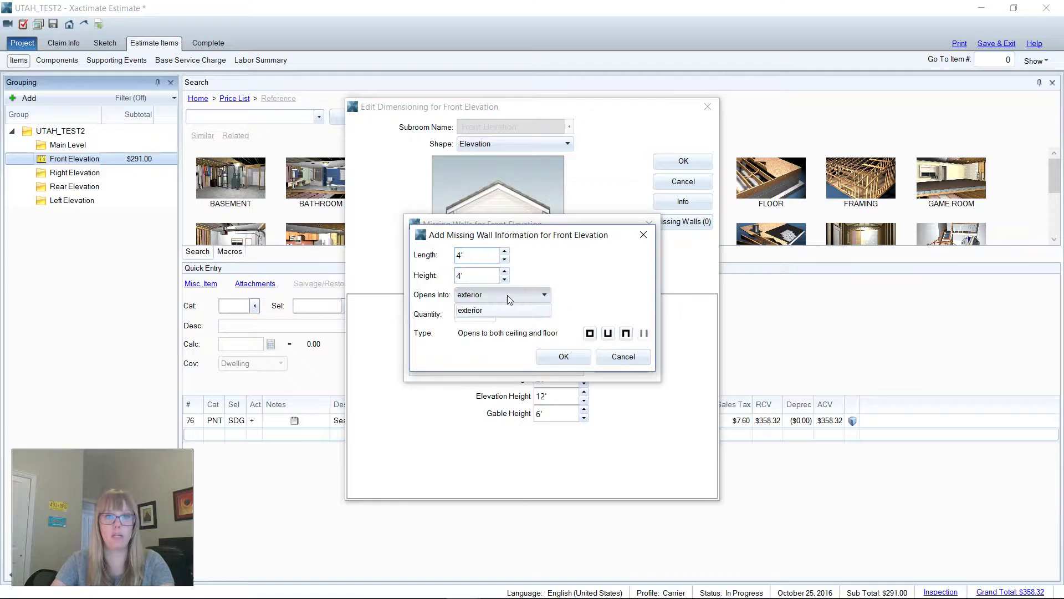
click(476, 309)
click(590, 334)
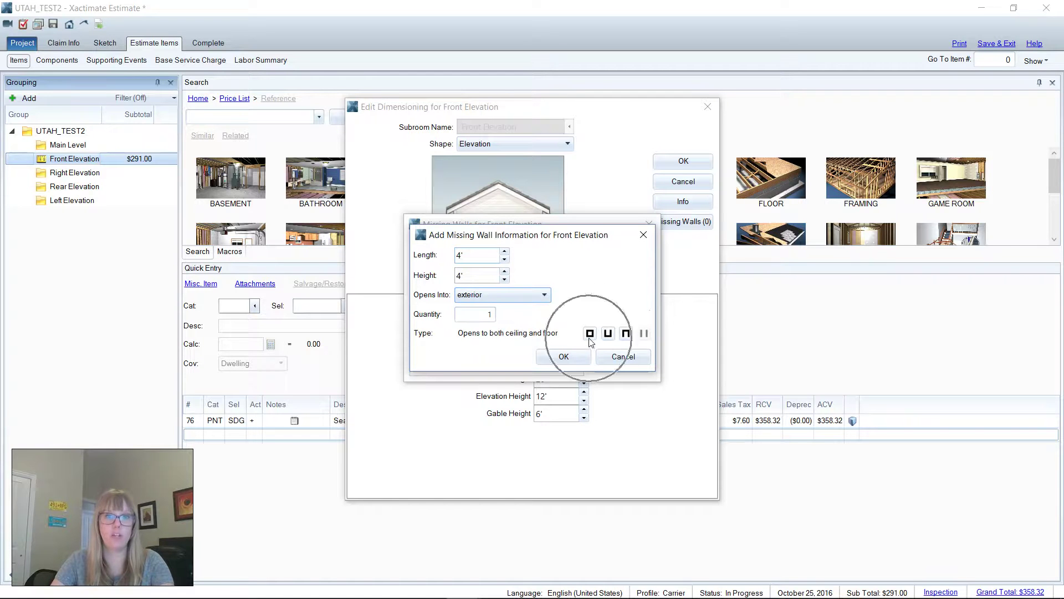
click(589, 333)
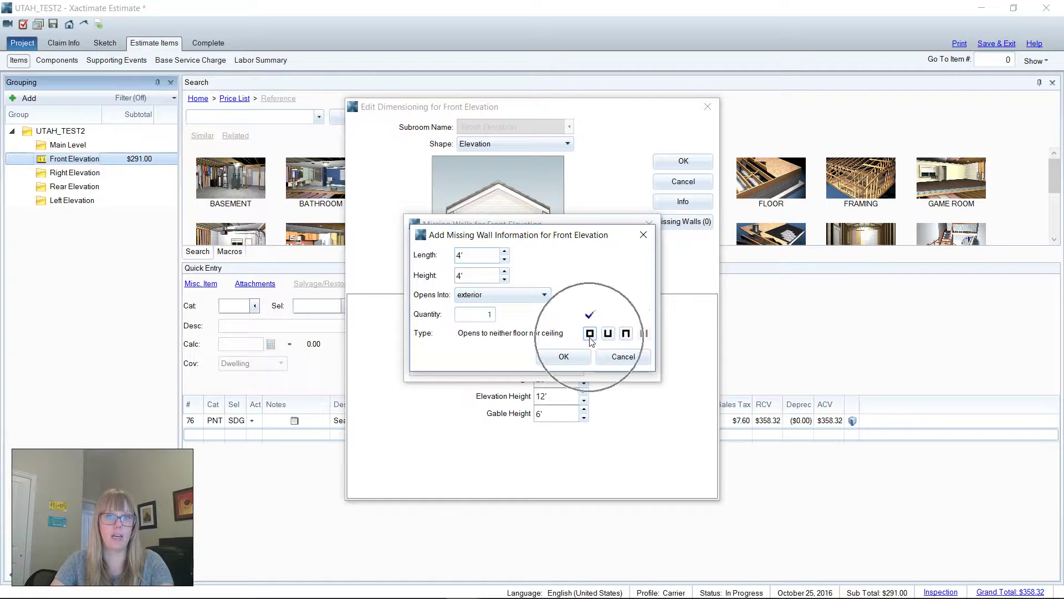
click(564, 356)
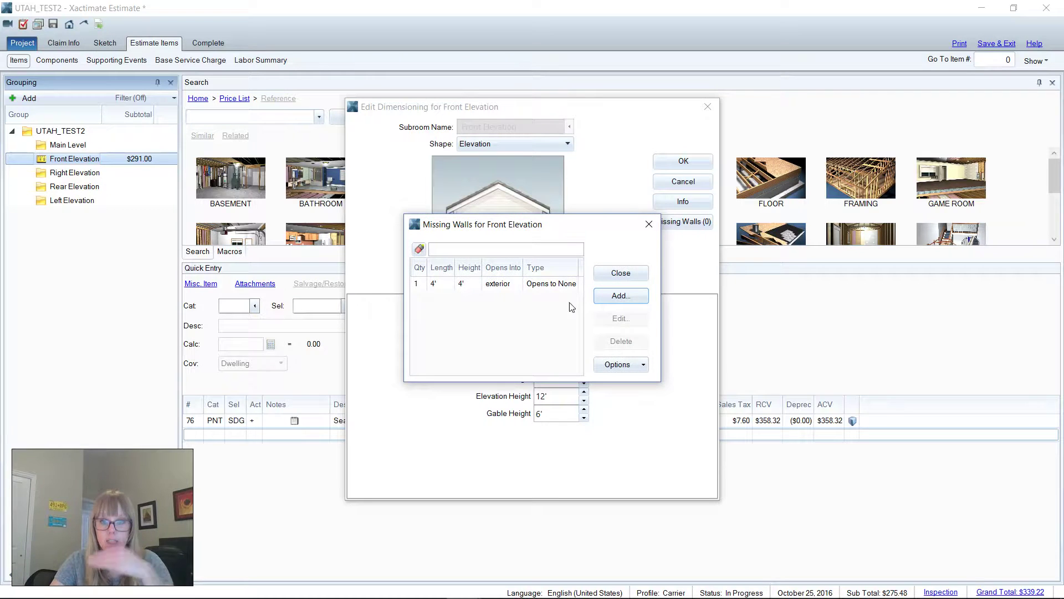
click(609, 273)
click(670, 162)
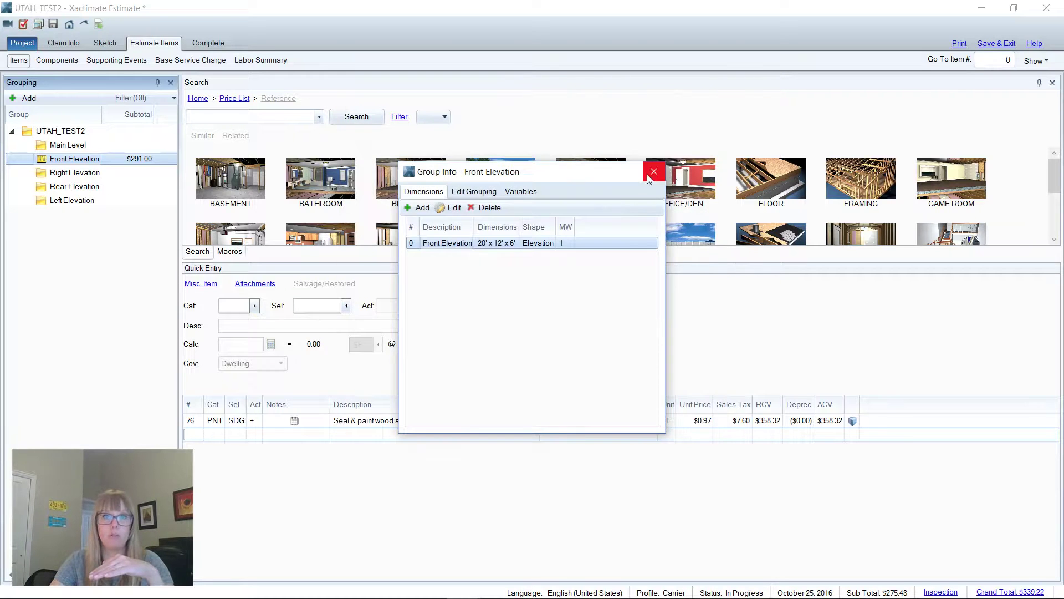
click(652, 171)
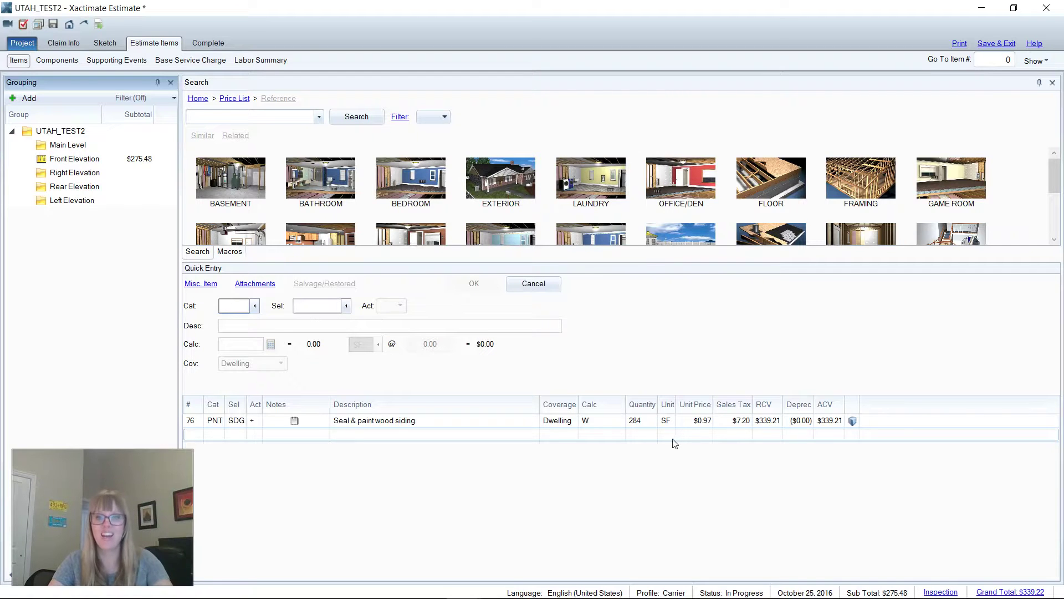
Select the siding paint line item and review Front Elevation's dimension settings without changes
click(641, 424)
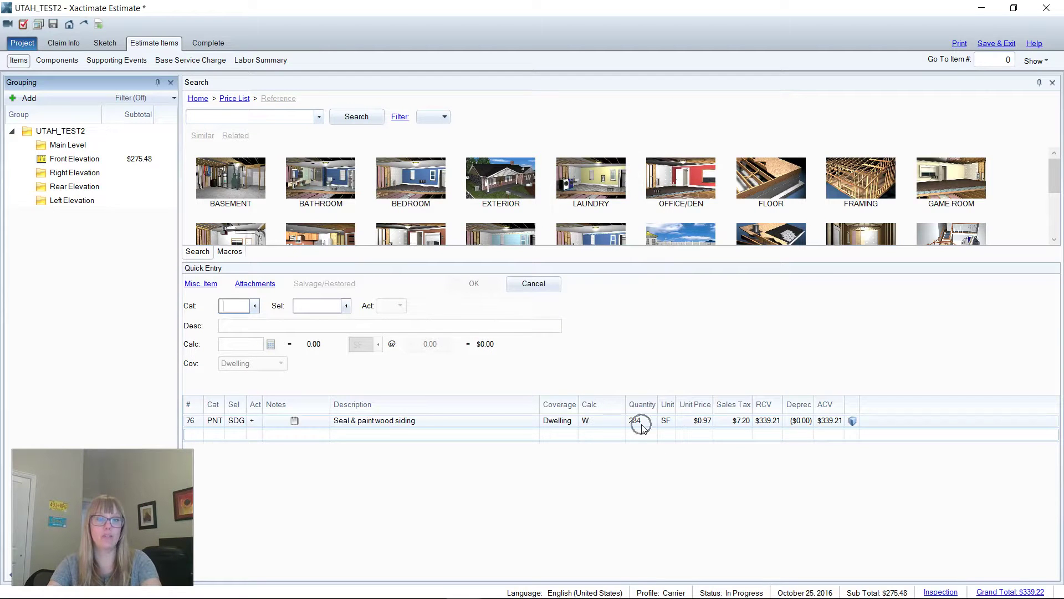
double_click(86, 160)
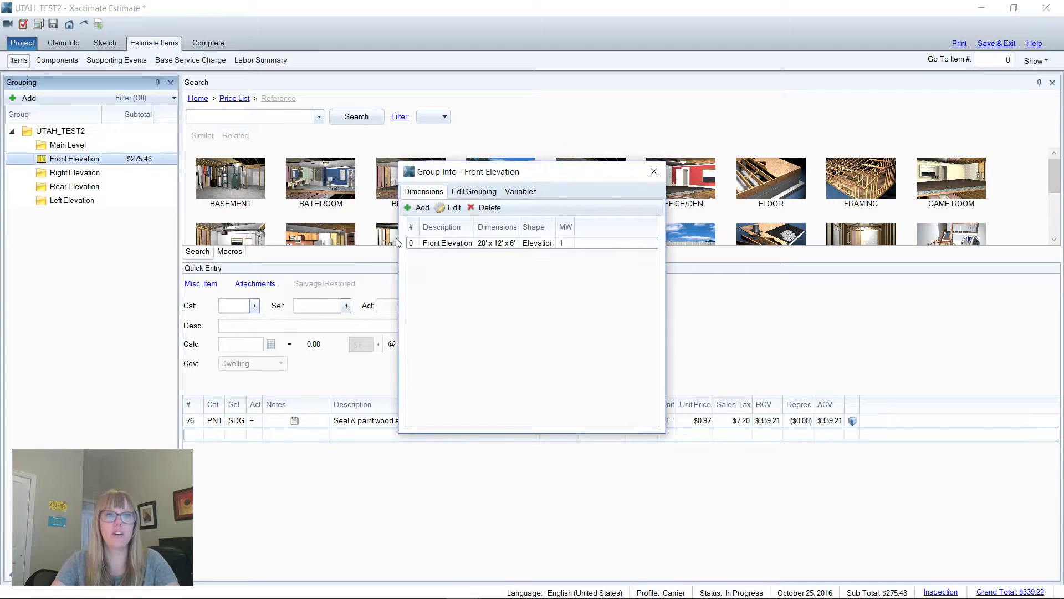
double_click(477, 244)
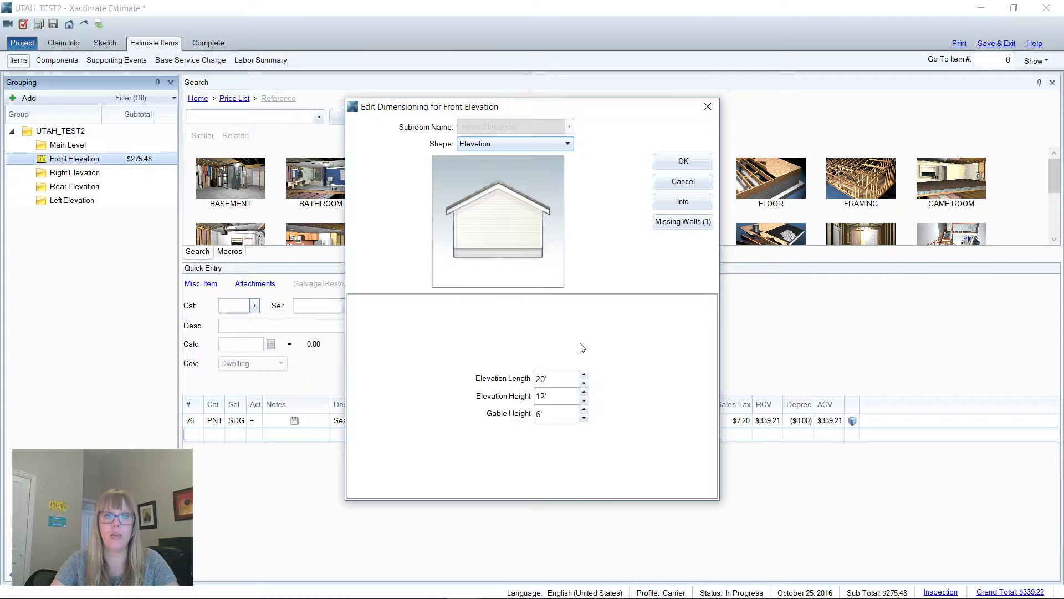
click(707, 106)
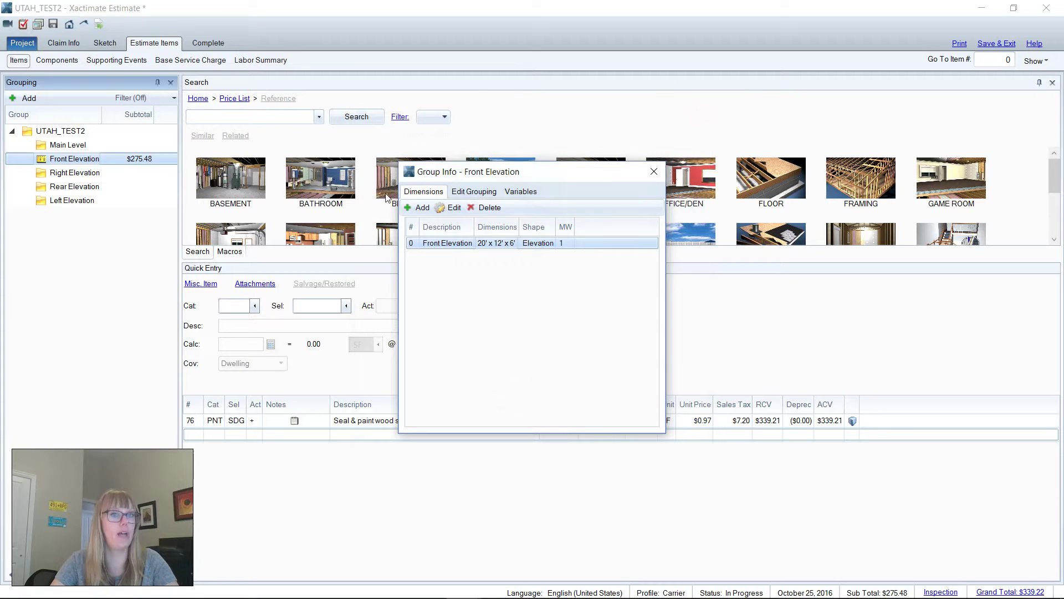
Add a 35' long, 12' high Elevation dimension to Right Elevation and close its Group Info
click(655, 171)
double_click(75, 172)
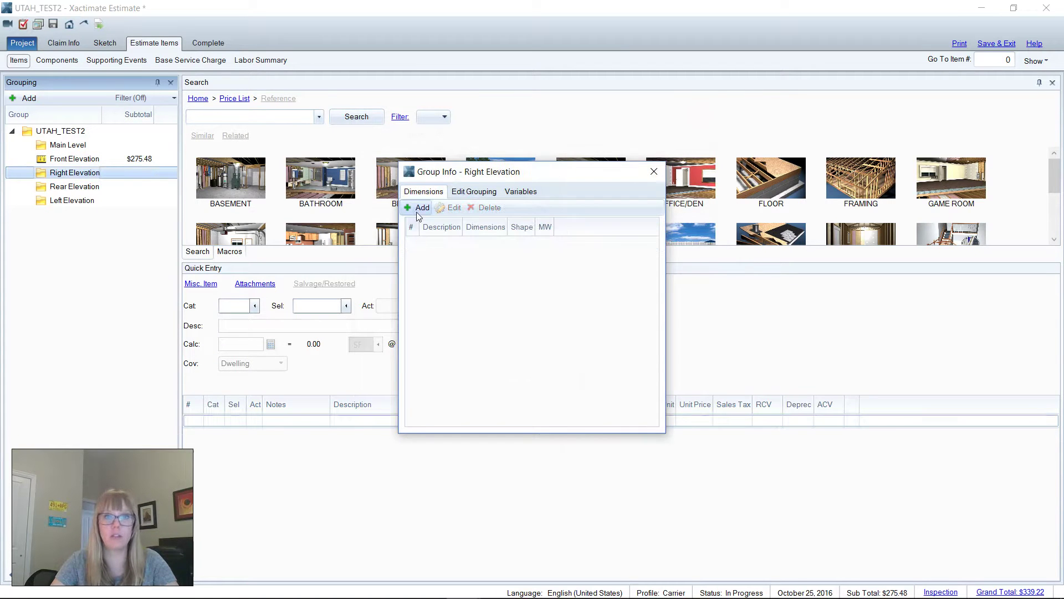
click(417, 212)
click(533, 143)
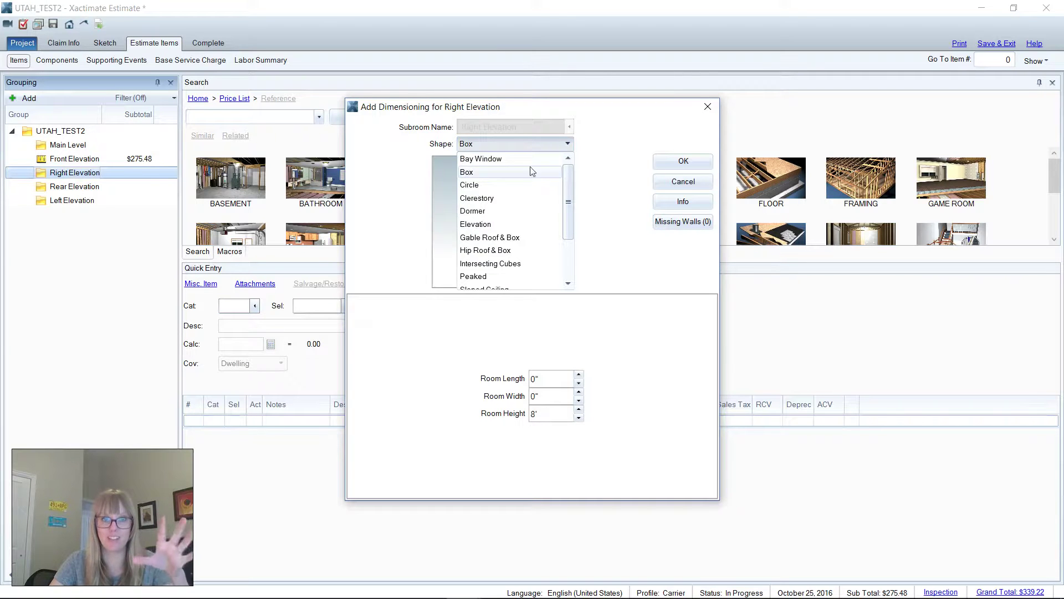
click(498, 224)
click(558, 379)
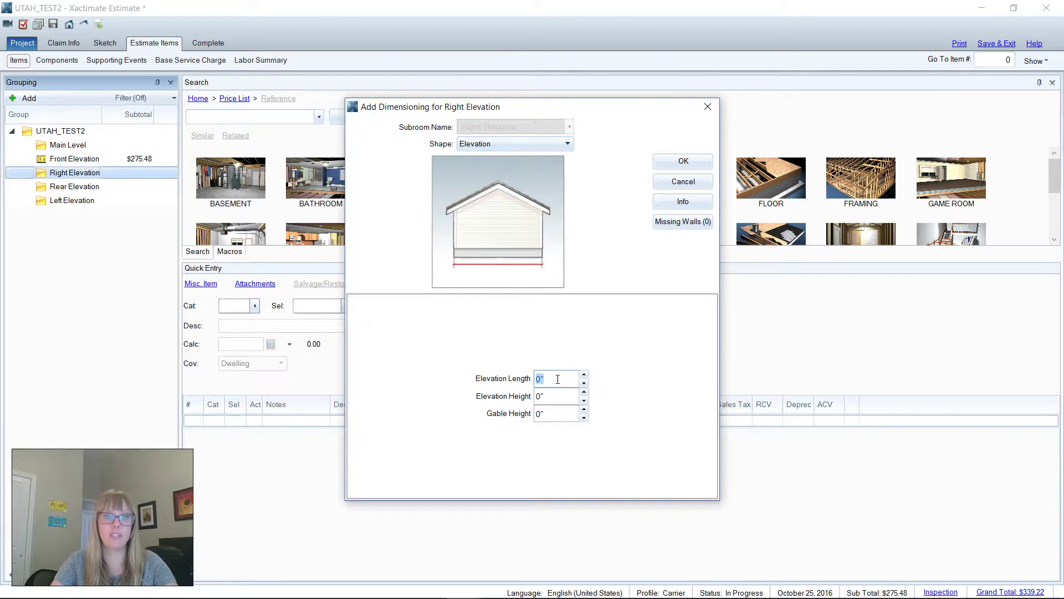
text(35')
key(Tab)
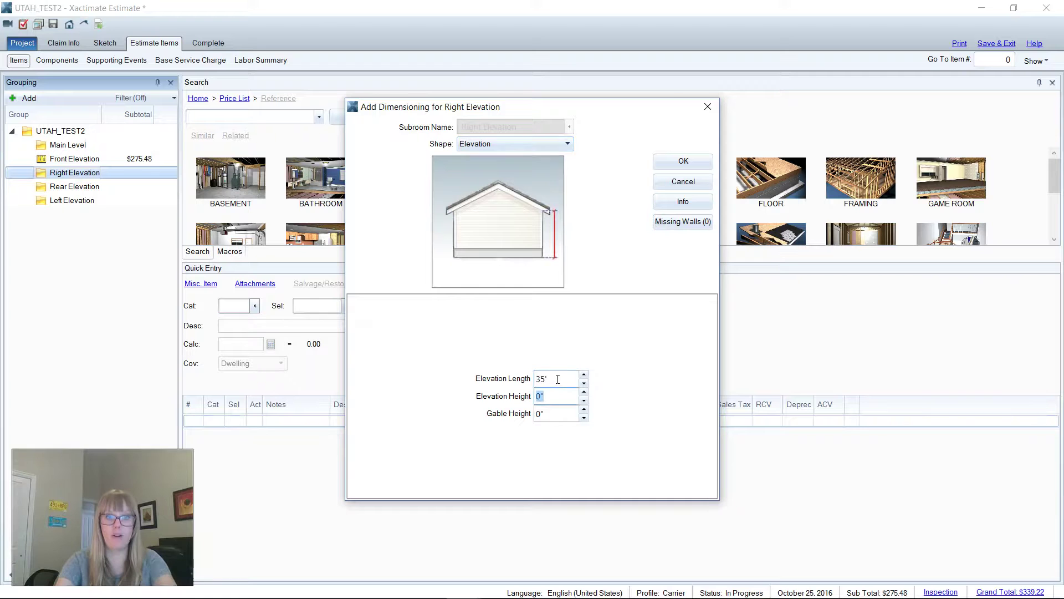
text(12)
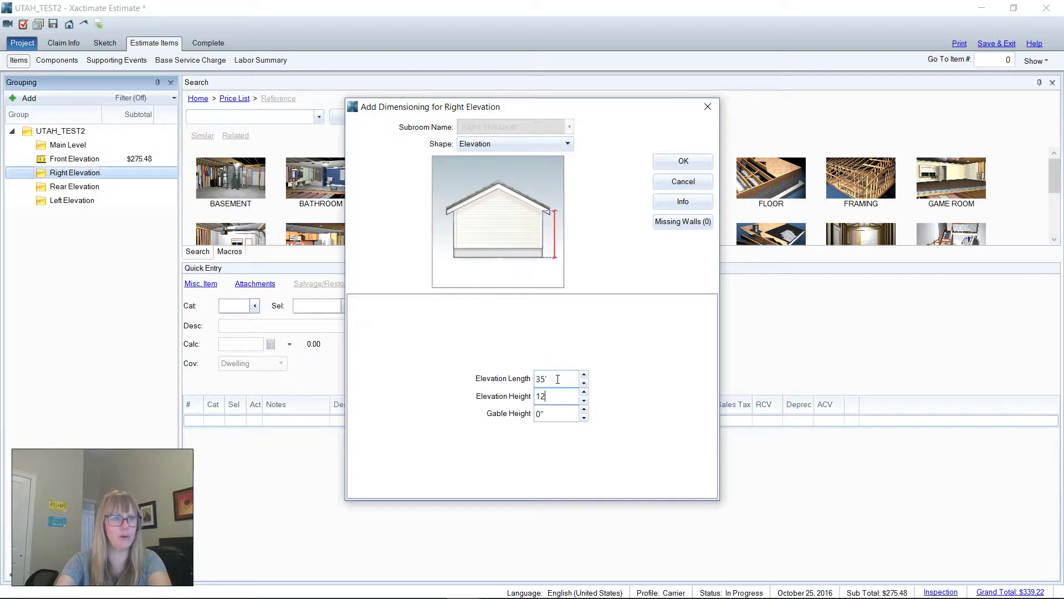
click(691, 161)
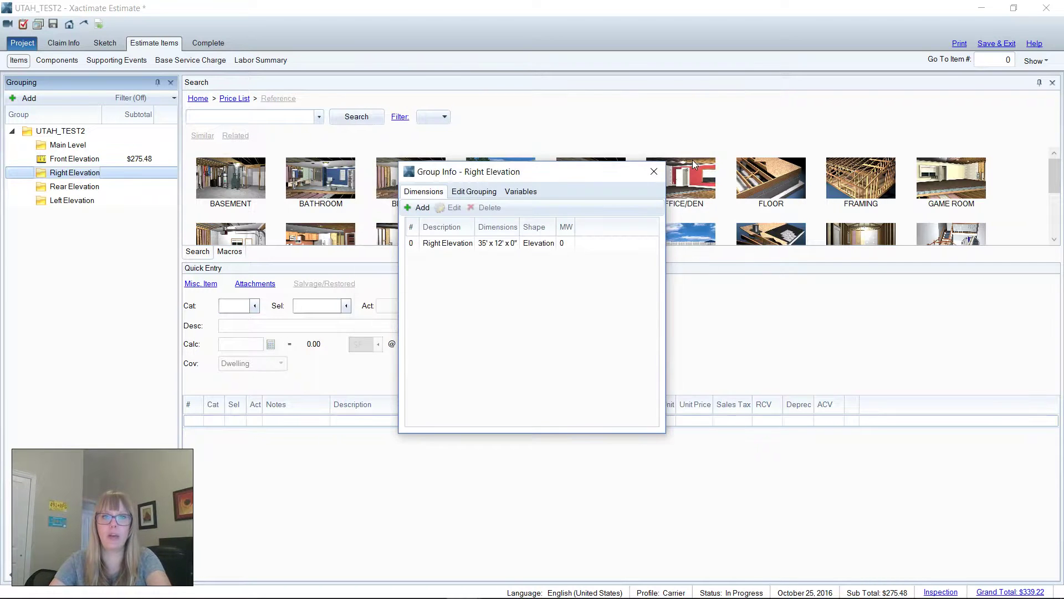
click(655, 172)
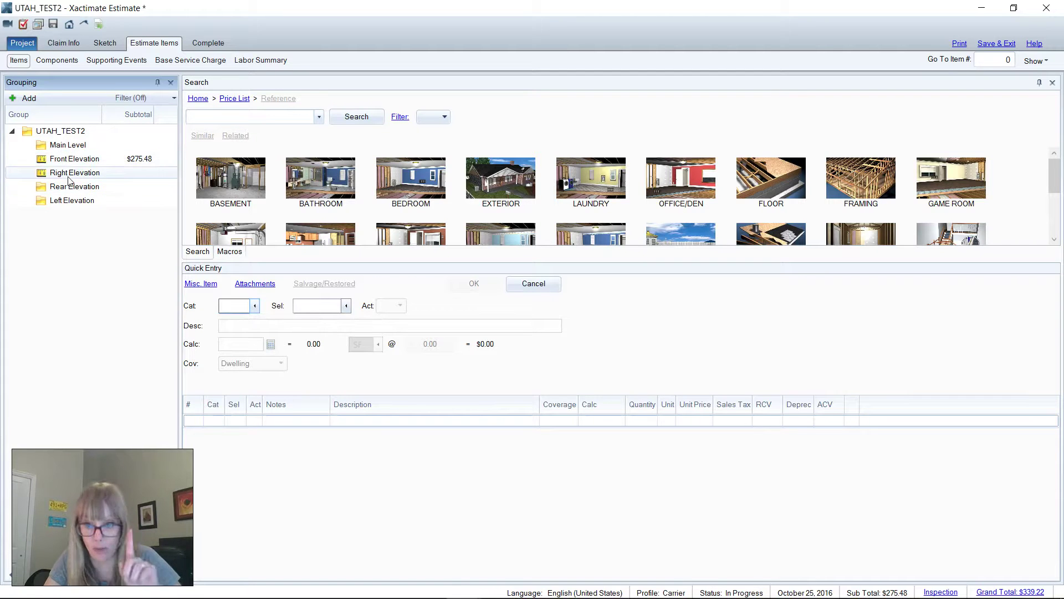
Preview a resequenced estimate report with Line Item Detail included, then open its file options
click(960, 48)
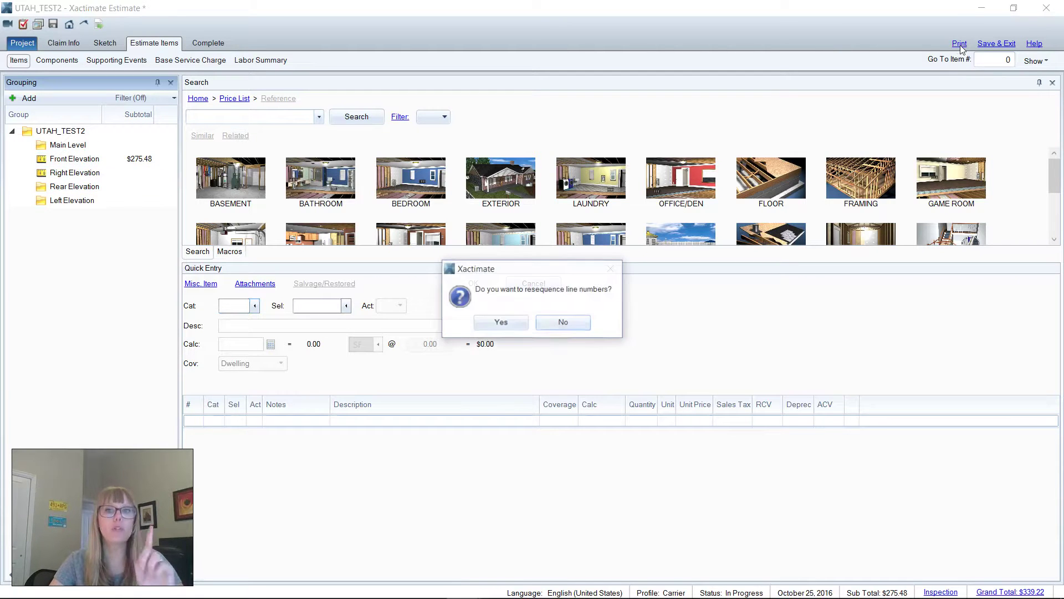
click(501, 323)
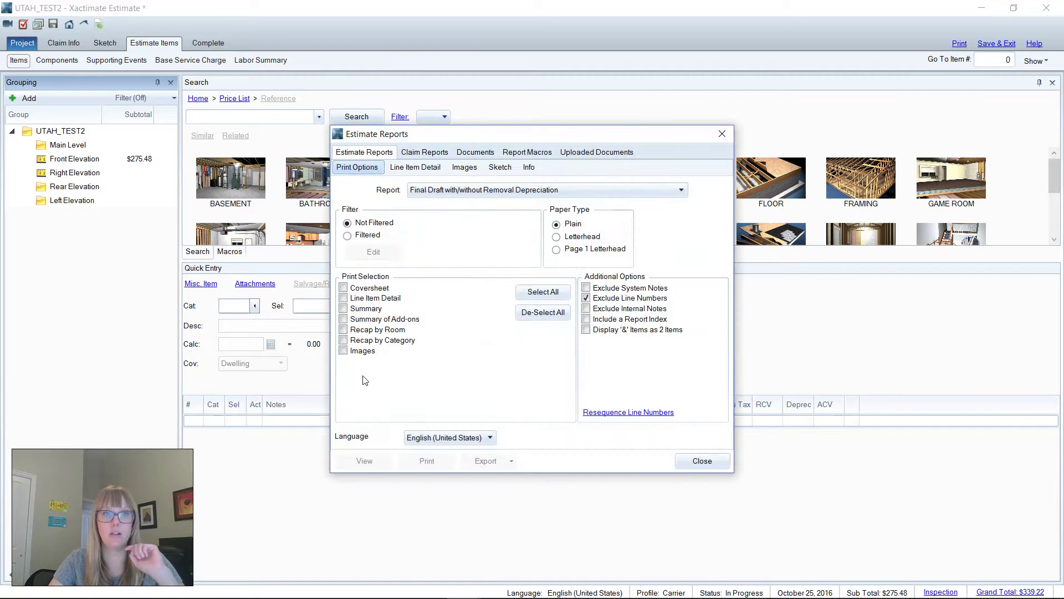
click(366, 299)
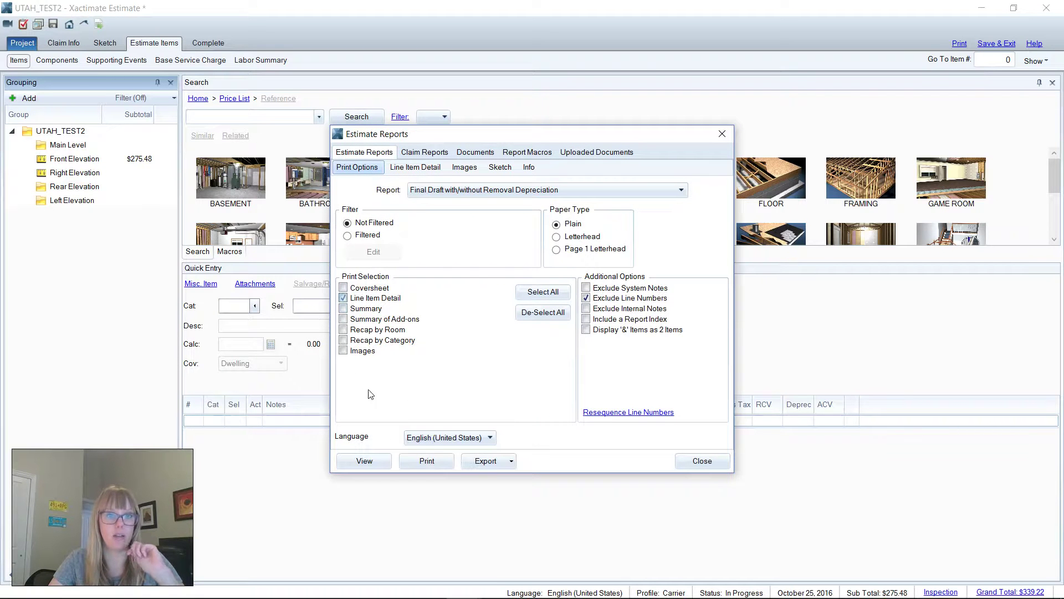
click(359, 464)
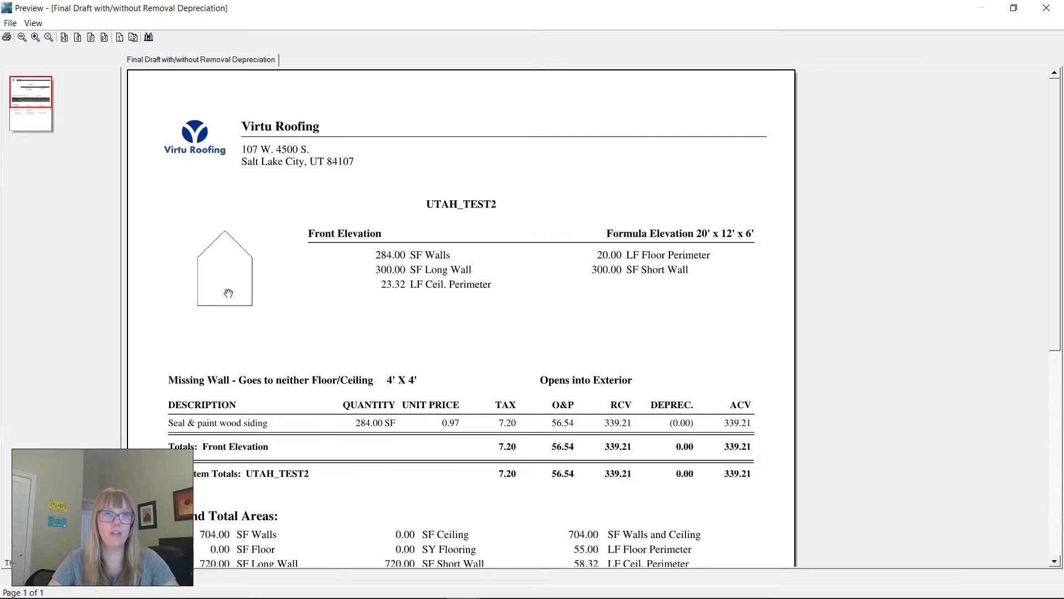
key(ctrl)
key(ctrl)
key(ctrl)
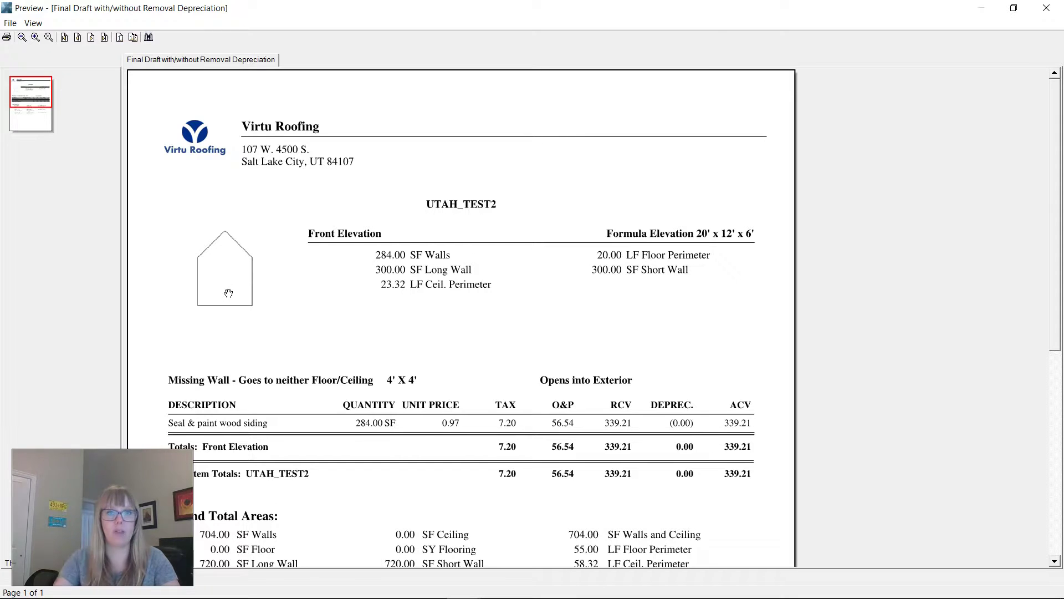
click(9, 24)
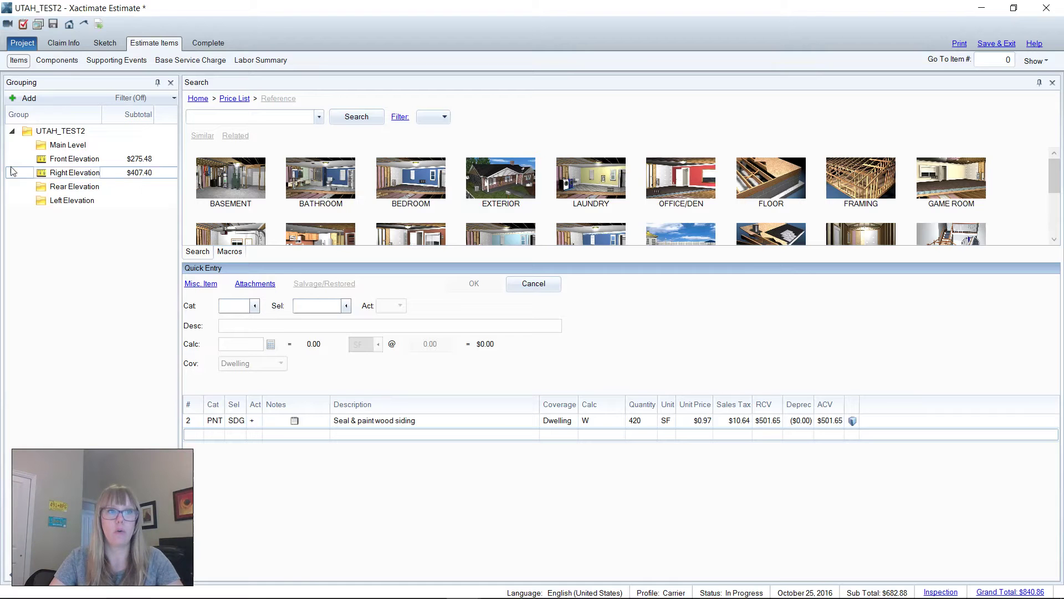
Confirm the Right Elevation dimensions unchanged, then bring up the Estimate Reports dialog
double_click(66, 173)
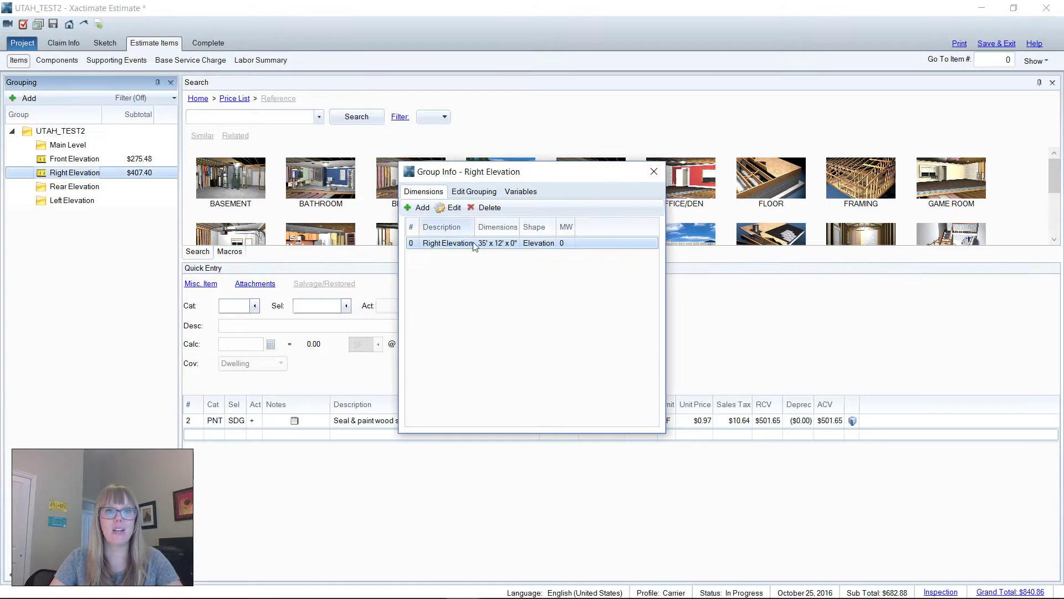
double_click(473, 243)
key(ctrl)
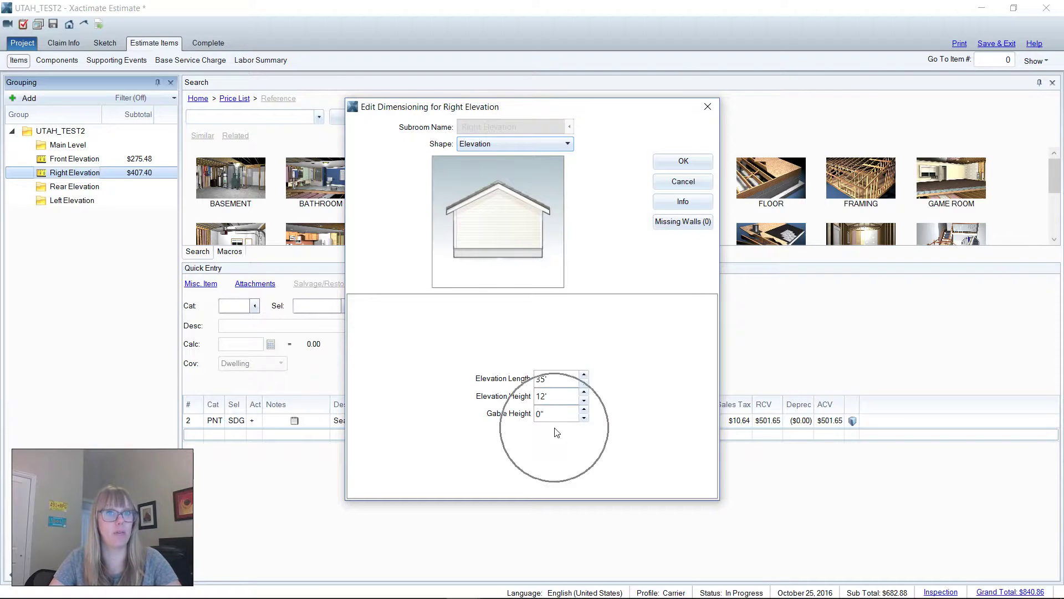
click(688, 166)
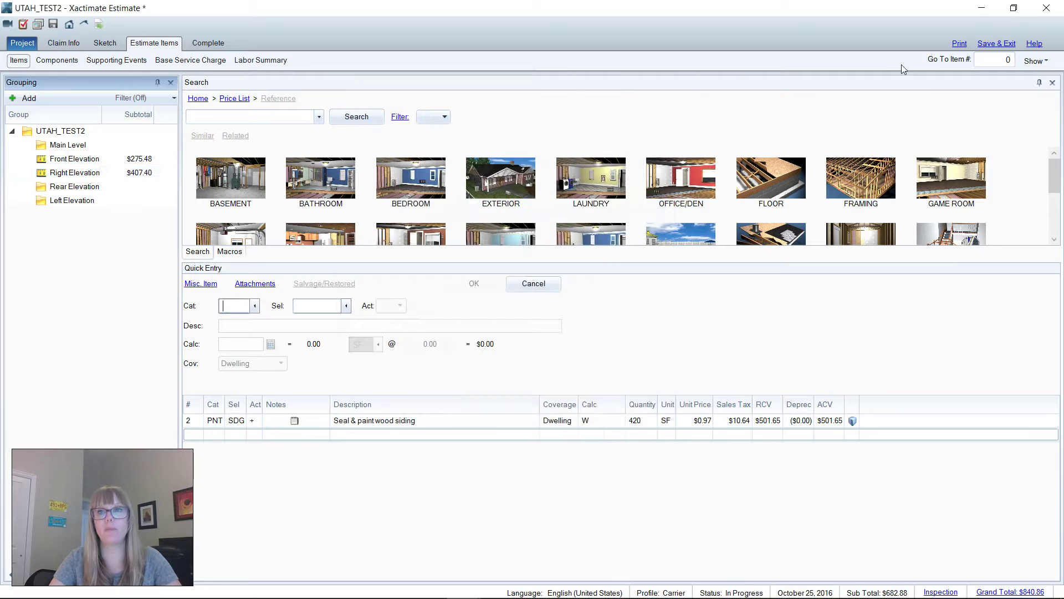
click(960, 44)
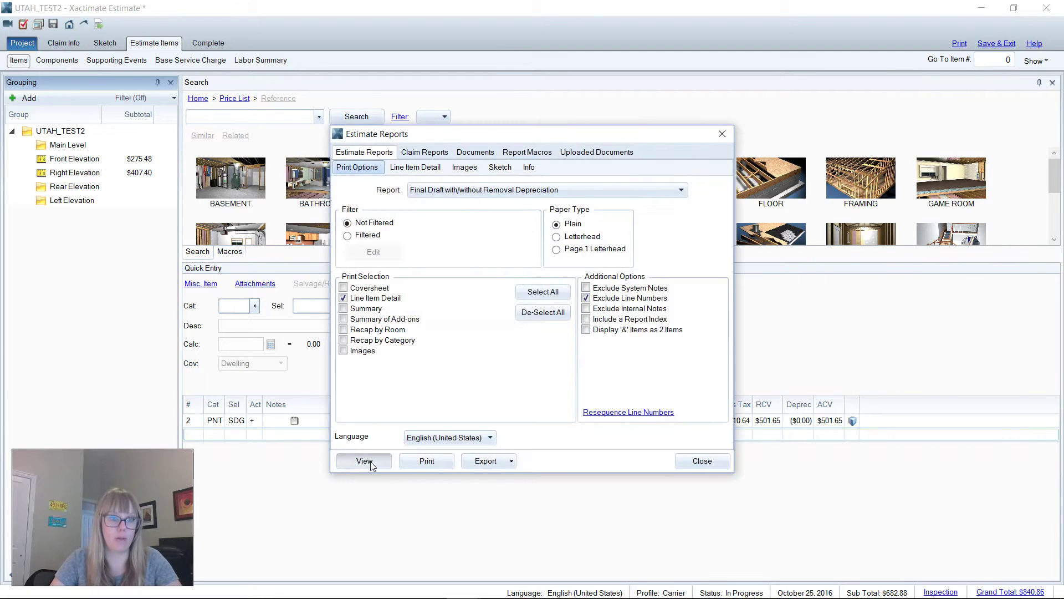
Preview the Final Draft line-item report and review the Front and Right Elevation siding lines totalling $840.87
click(370, 464)
scroll(316, 381, down, 3)
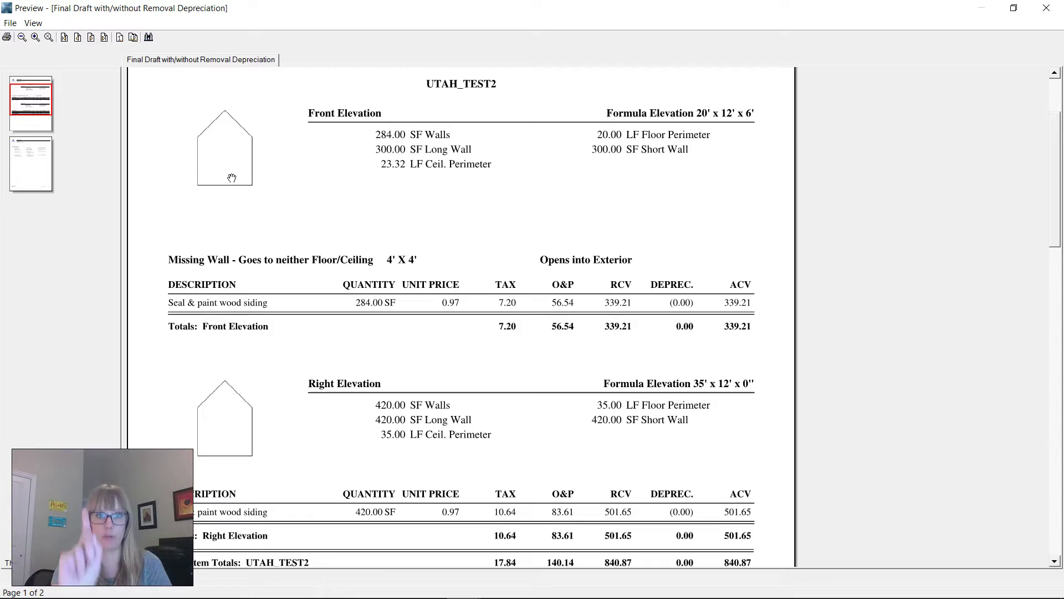
click(232, 178)
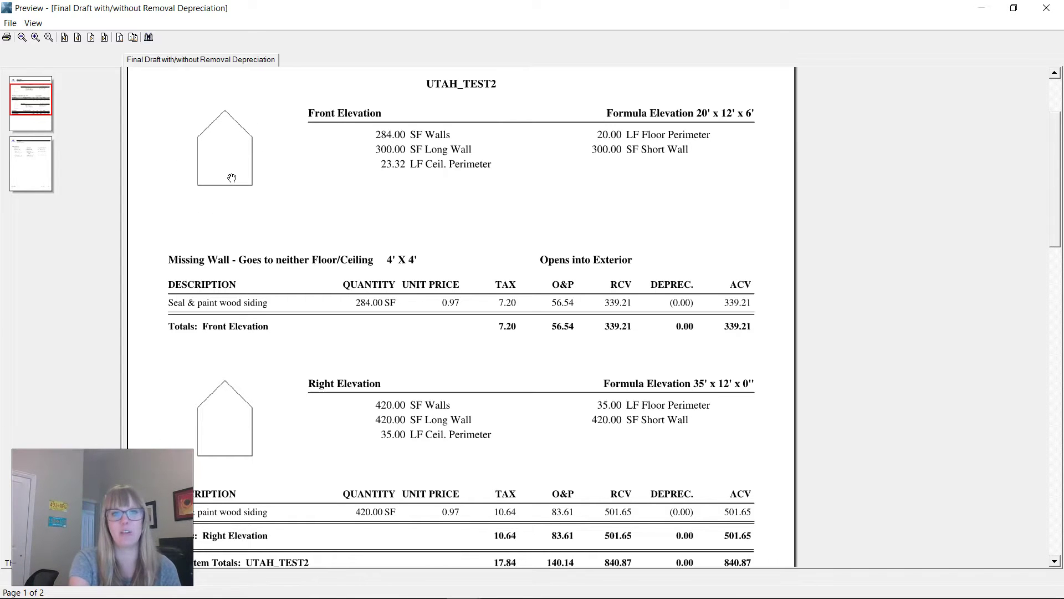
click(232, 178)
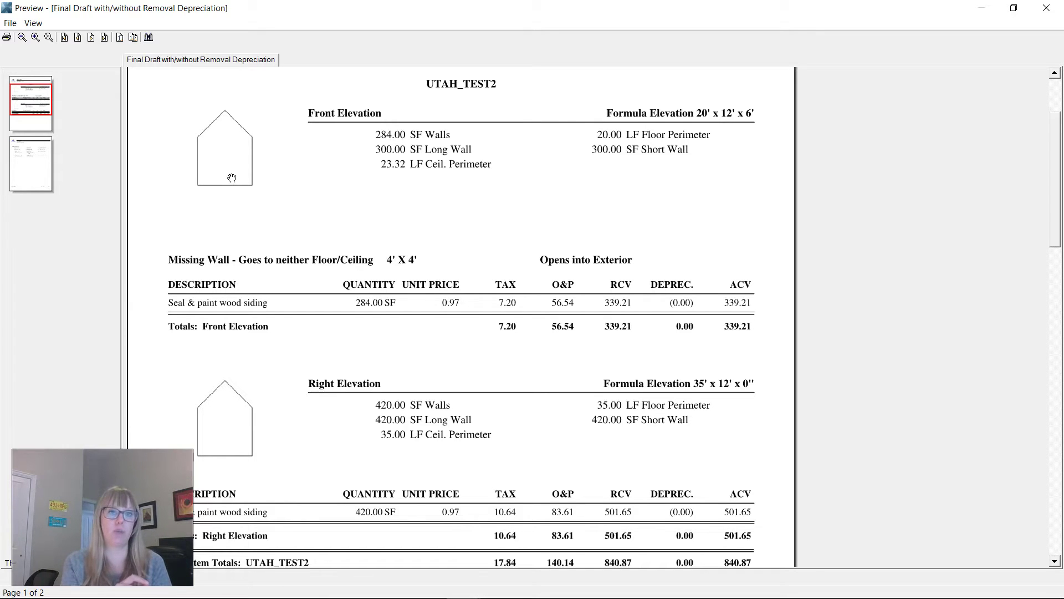
click(232, 178)
click(231, 178)
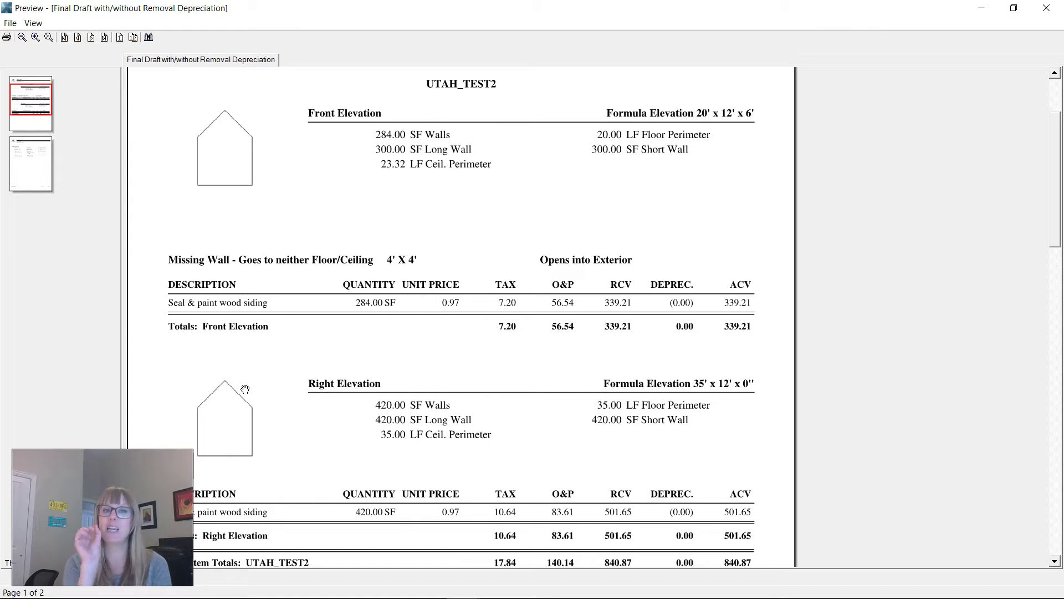
Exit the report preview through its File menu, back to Estimate Reports for UTAH_TEST2
click(9, 23)
click(35, 69)
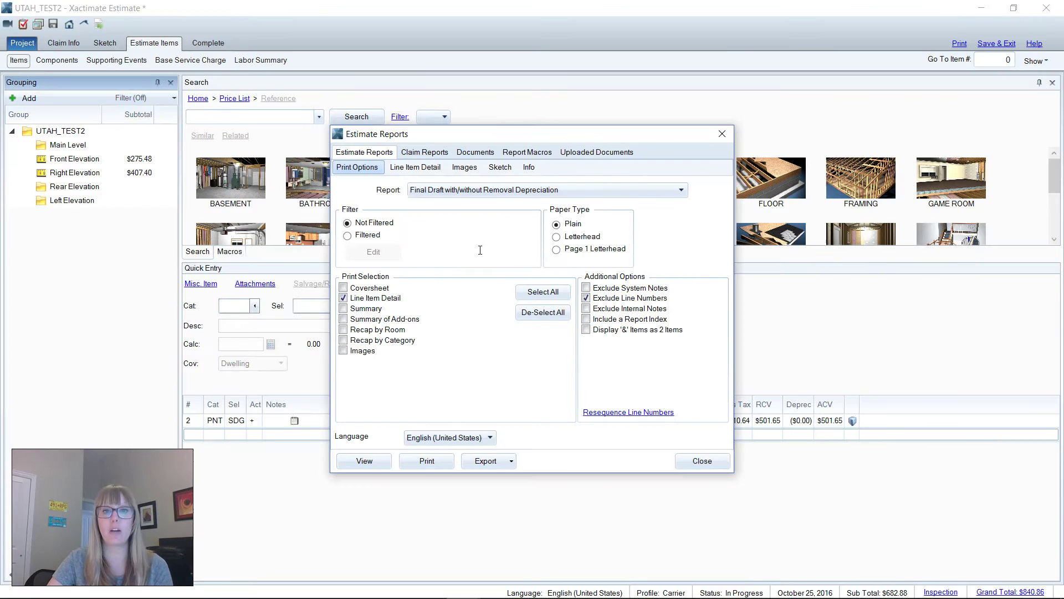